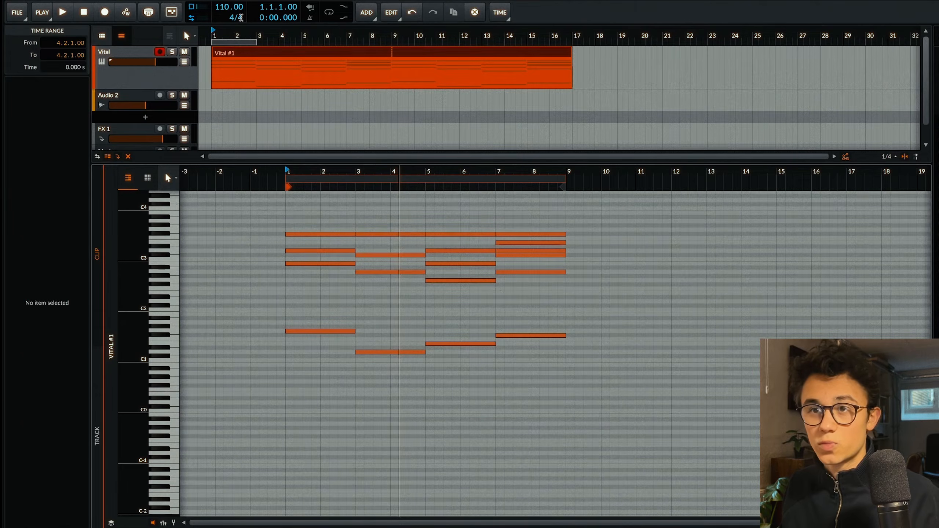
Set the project tempo to 172 BPM and play back the Vital chord clip.
double_click(226, 6)
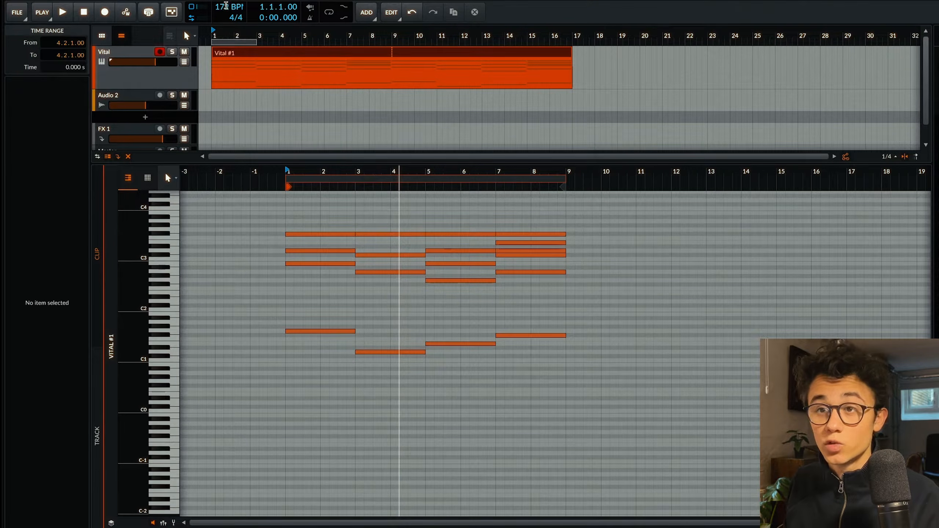
left_click(312, 183)
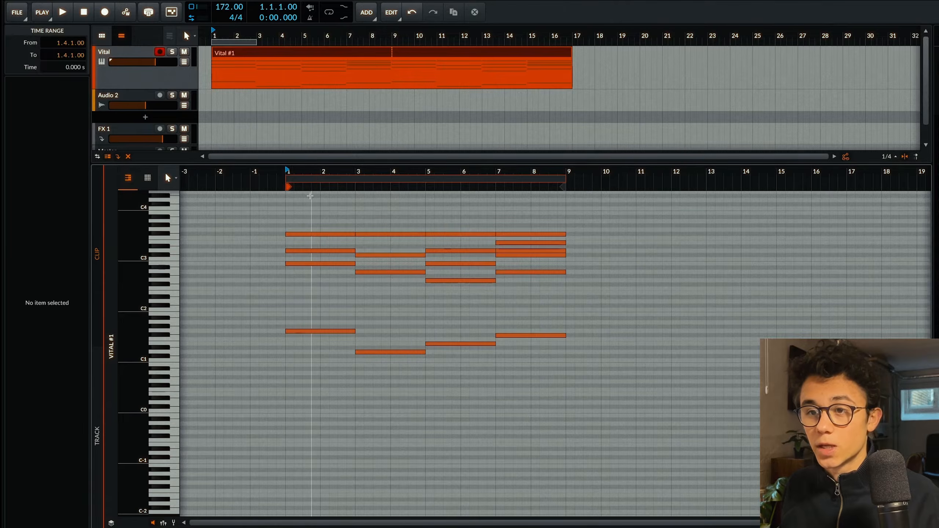
key("space")
left_click(338, 210)
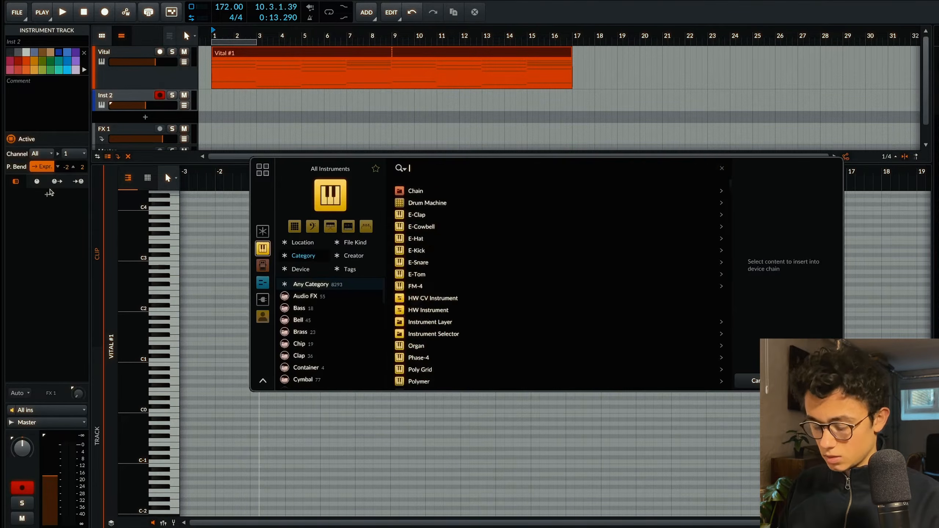
Load the Diva synth onto the new instrument track and close its plug-in window.
type("diva")
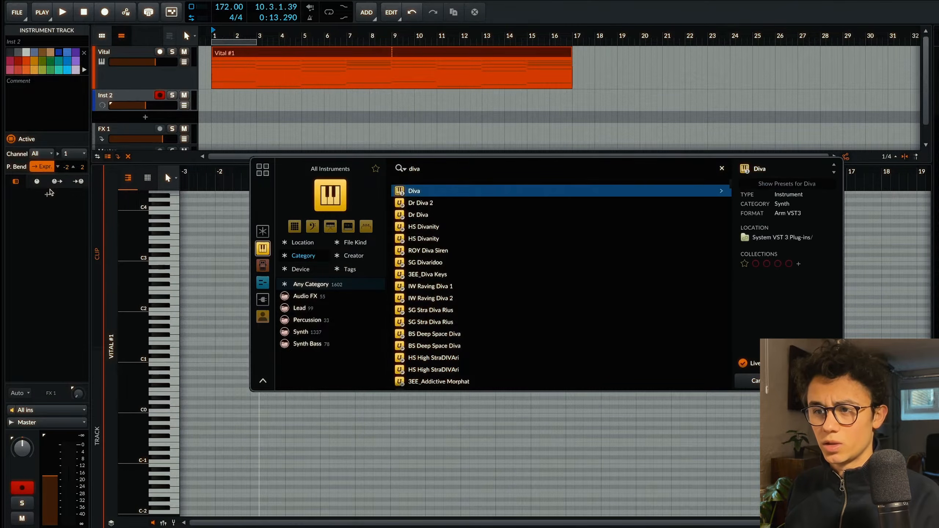
key("Return")
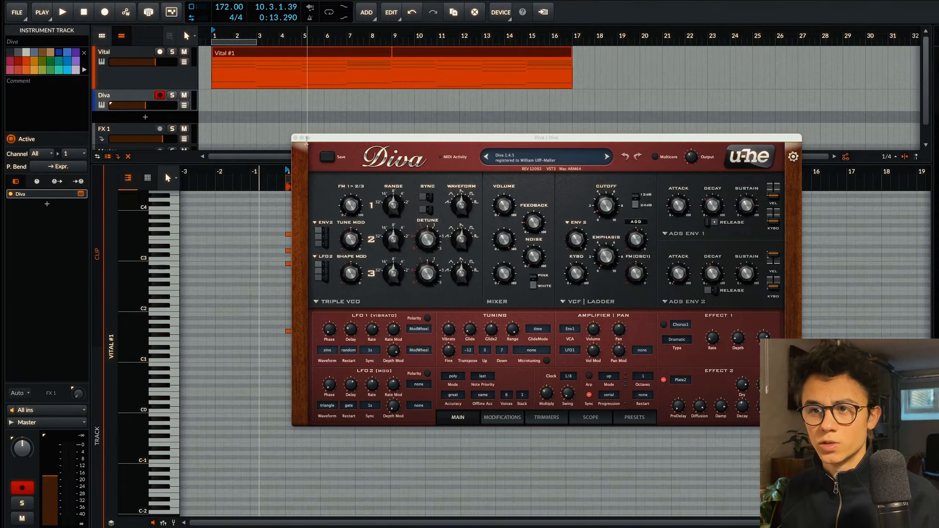
left_click(295, 137)
Copy the four bass notes of the Vital clip to the Diva track and open the Diva synth.
left_click_drag(334, 304, 532, 412)
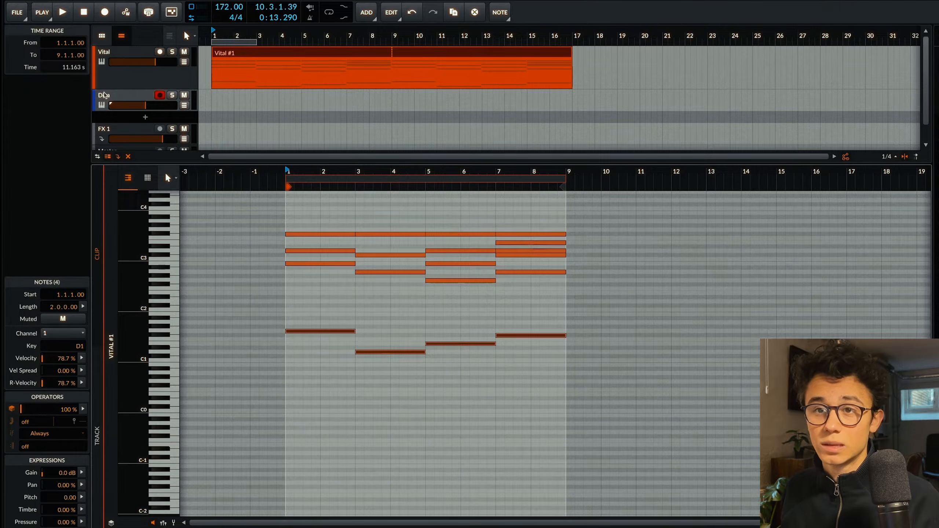
left_click(104, 93)
left_click(81, 193)
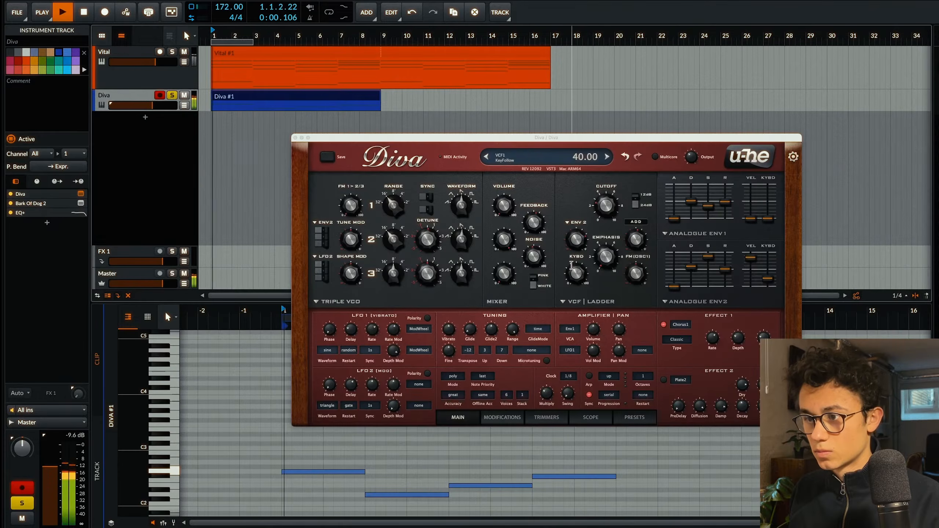
Shape the Diva bass sound with the mixer feedback and the decay, sustain and release of its envelopes.
left_click_drag(535, 222, 534, 220)
left_click_drag(690, 269, 724, 275)
left_click_drag(725, 202, 726, 219)
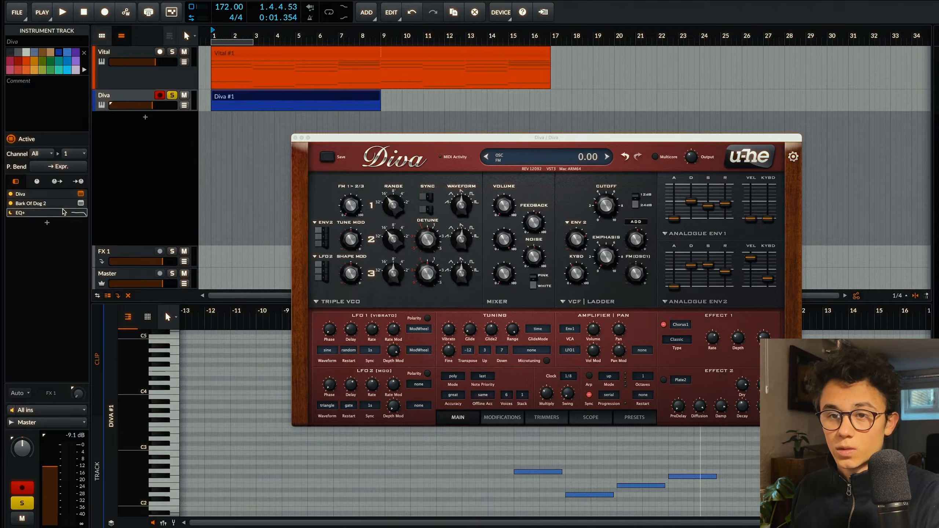
In the Diva track's EQ+, set bell band 1 to 249 Hz, -1.7 dB and bell band 2 to 38.9 Hz, +1.1 dB.
key("d")
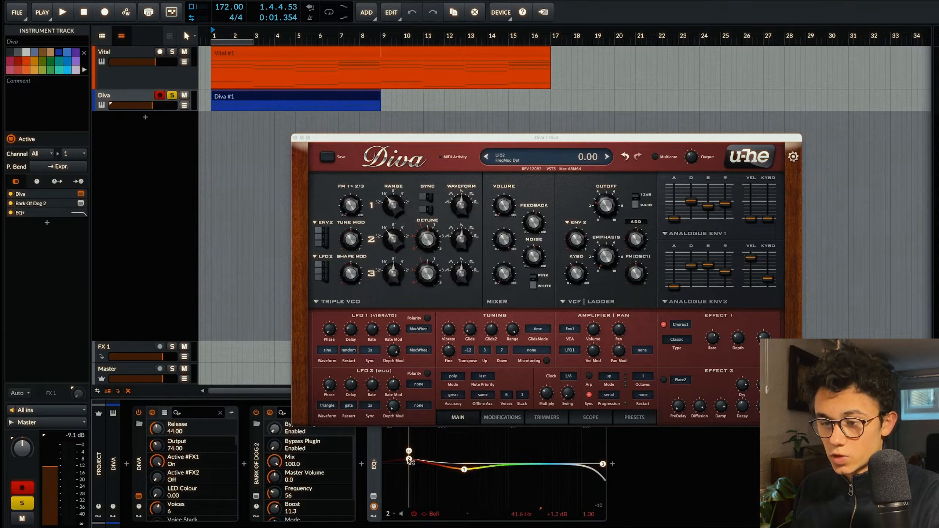
left_click(464, 471)
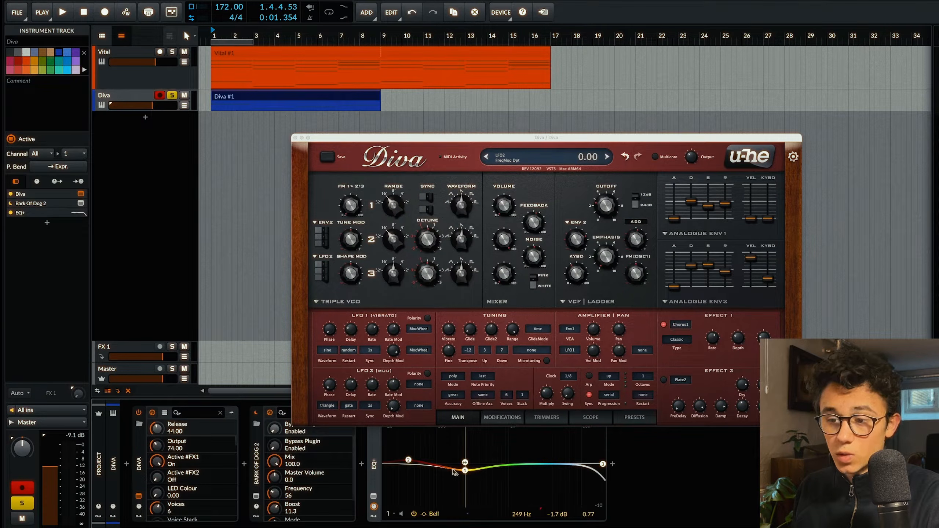
left_click(409, 461)
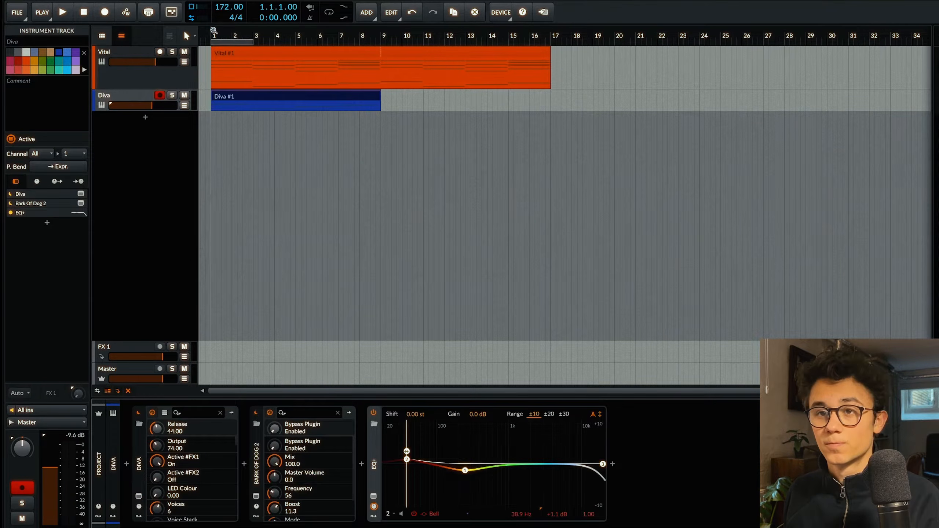
During playback from the start, make the Diva track taller and colour it teal.
key("space")
left_click_drag(166, 111, 186, 132)
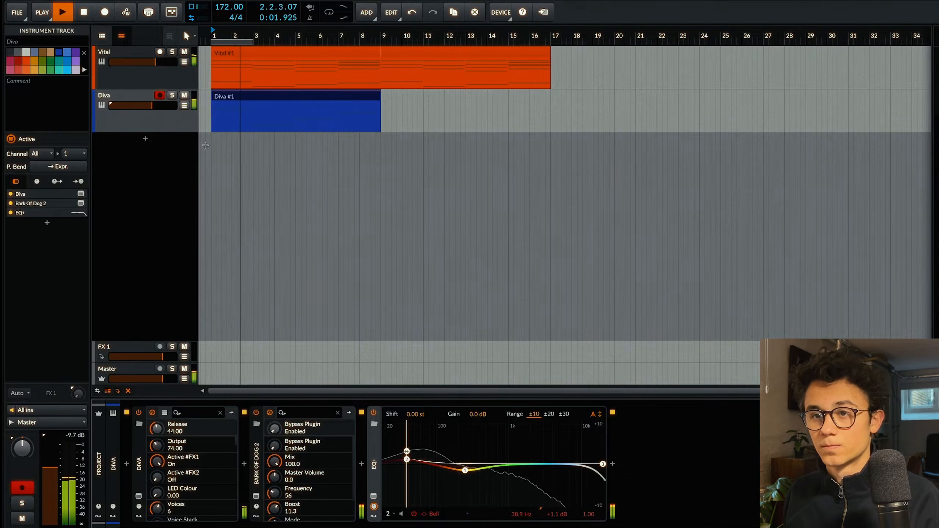
left_click(313, 159)
left_click(139, 118)
left_click(68, 54)
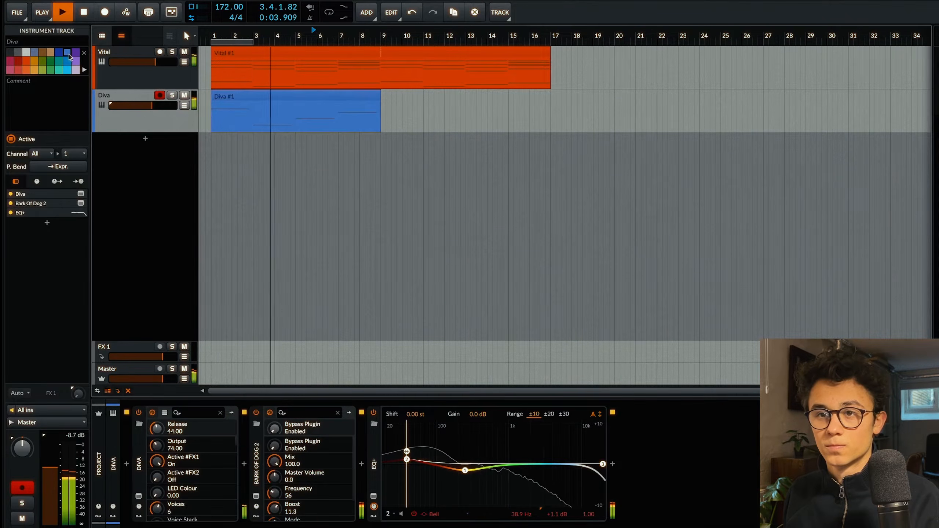
left_click(59, 70)
Duplicate the eight-bar Diva bass clip so a copy starts at bar 9.
left_click(361, 141)
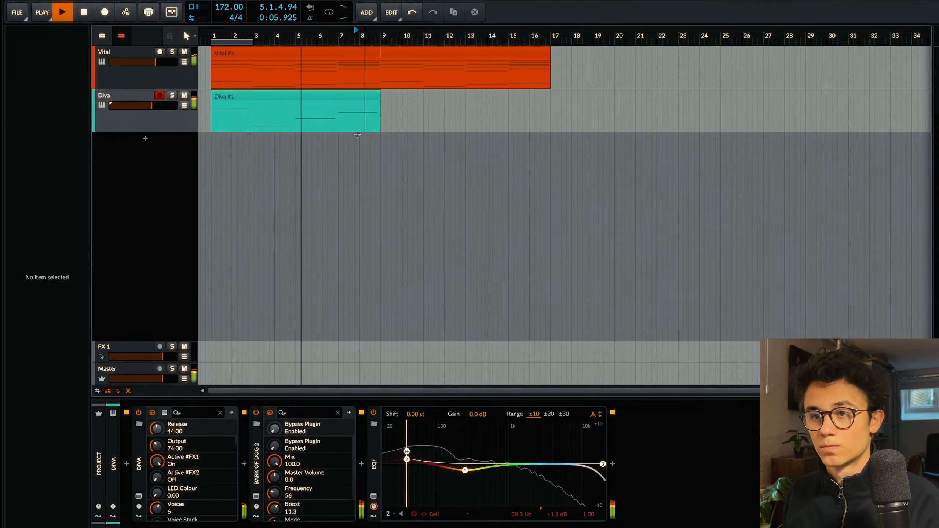
left_click(360, 122)
key("ctrl+d")
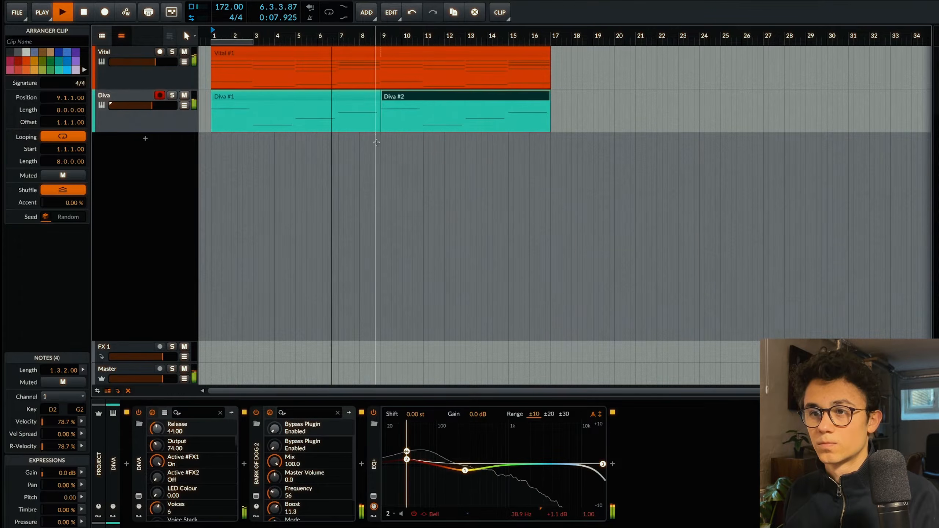
scroll(388, 182, "down", 4)
scroll(203, 149, "up", 3)
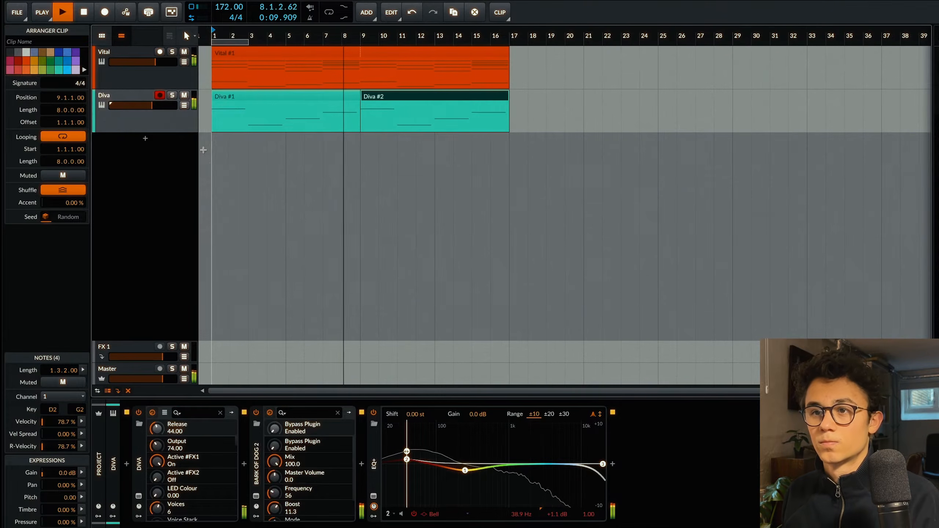
scroll(210, 114, "down", 2)
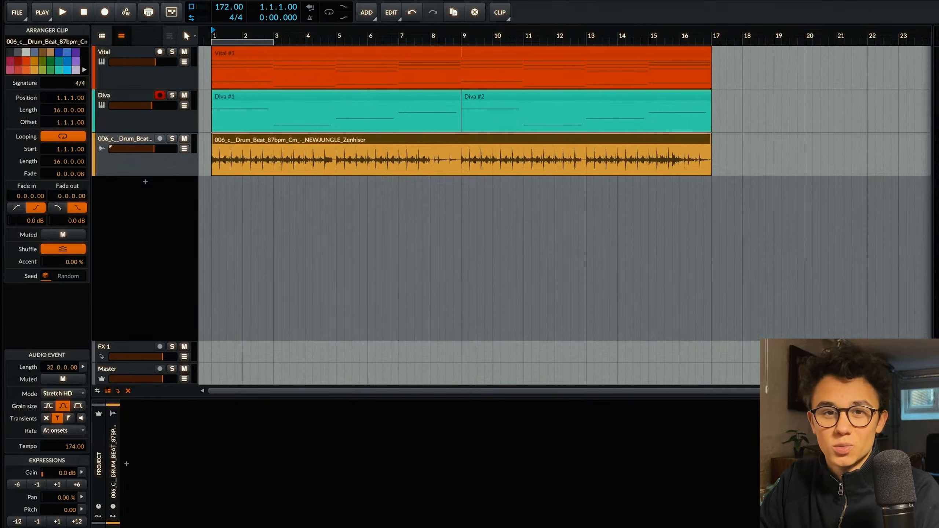
Solo the orange 87 bpm drum beat track and play it from bar 1.
left_click(172, 139)
key("space")
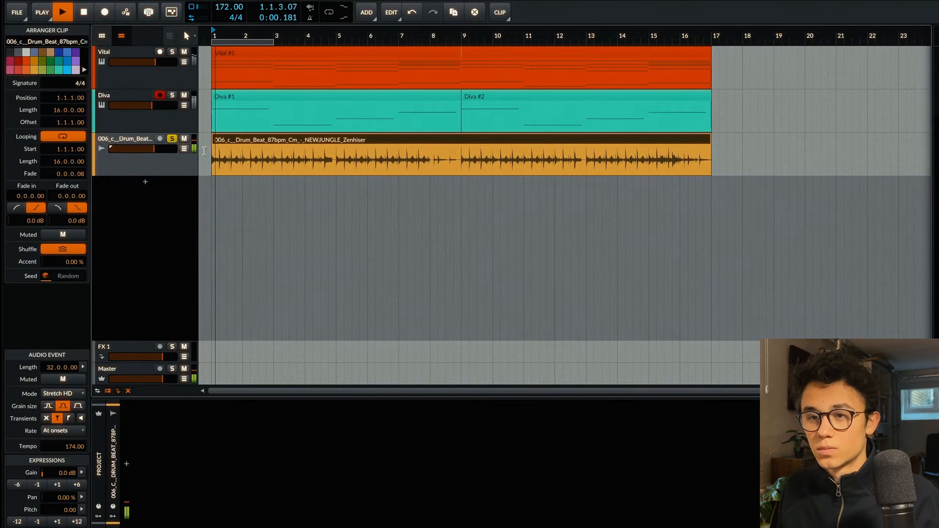
left_click(225, 208)
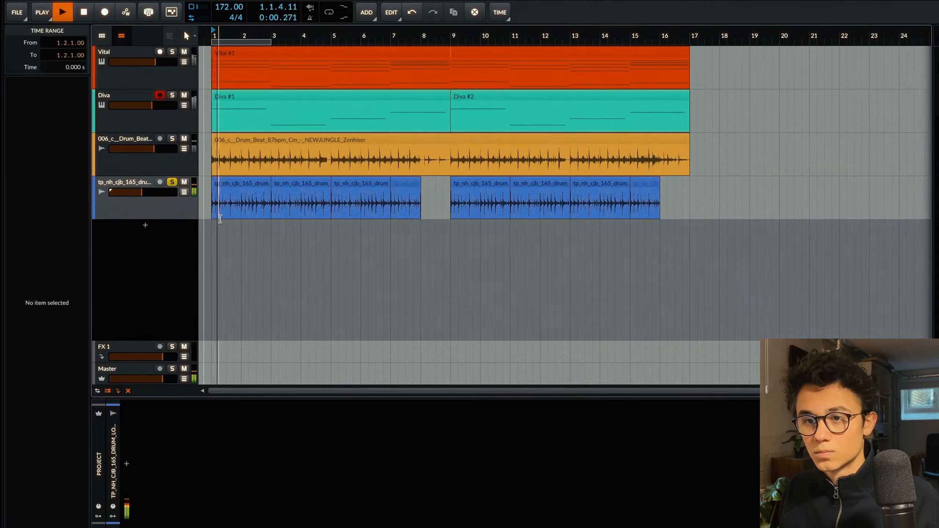
Add an EQ+ to the blue 165 drum loop track with a low-cut at about 135 Hz.
left_click(148, 208)
left_click(127, 464)
type("eq")
key("Return")
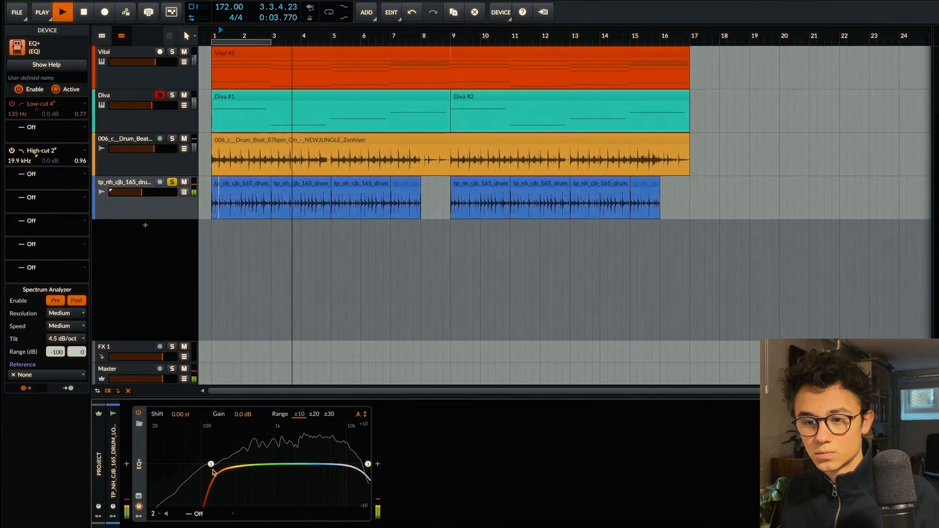
left_click(344, 297)
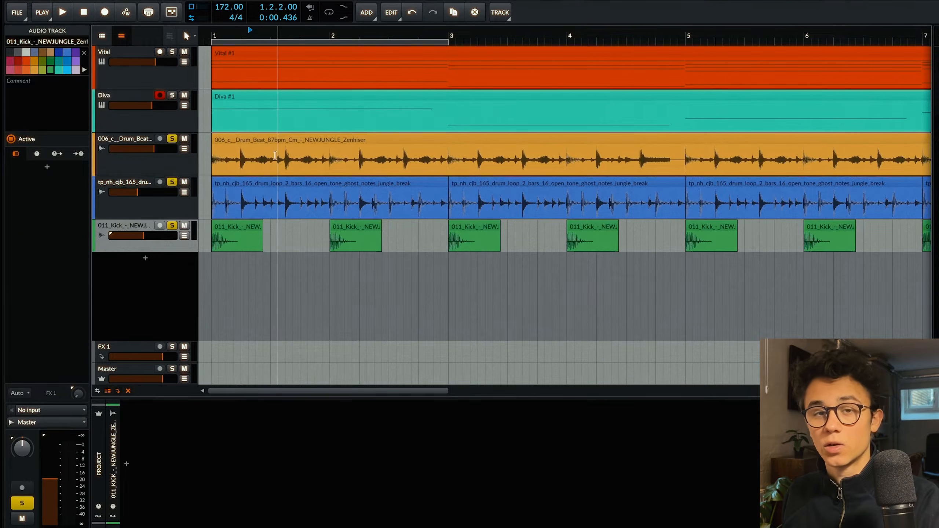
Listen to the soloed drum beat, drum loop and kick tracks together from the start, then stop playback.
key("space")
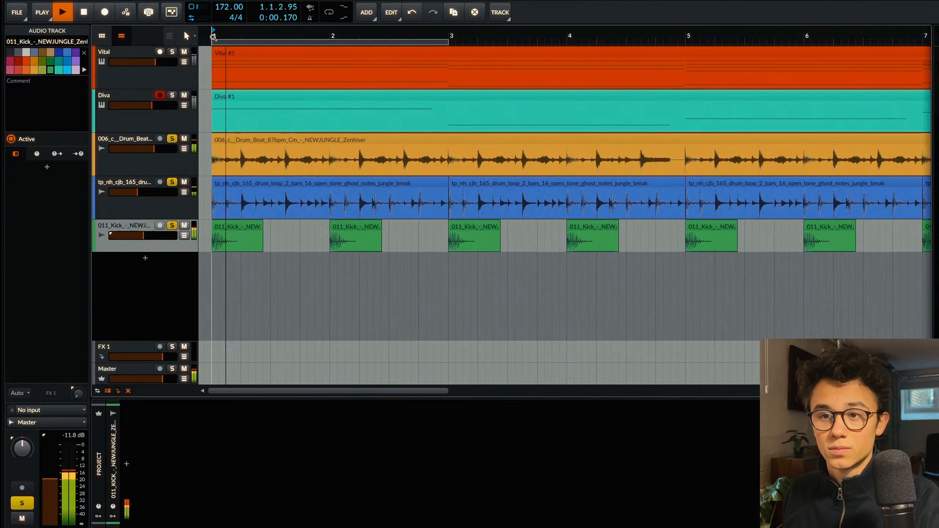
scroll(270, 144, "down", 5)
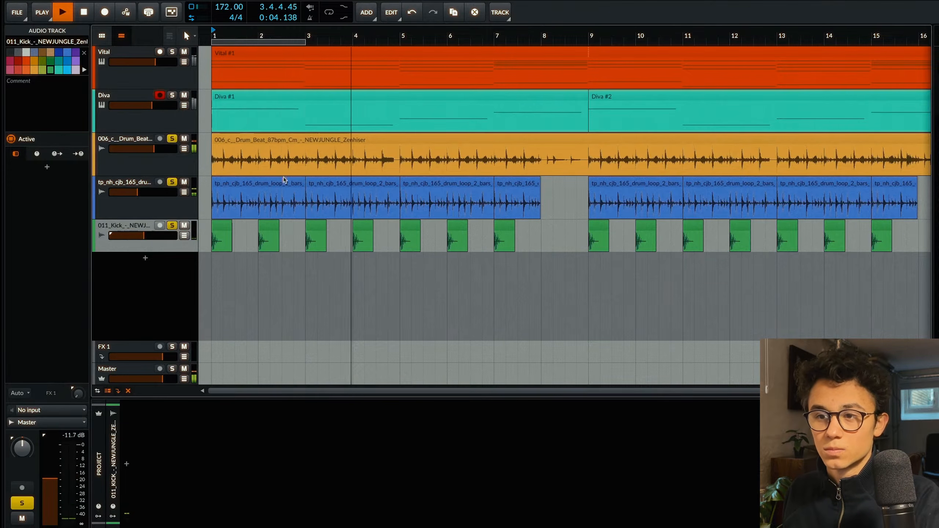
scroll(281, 174, "down", 2)
scroll(281, 175, "down", 1)
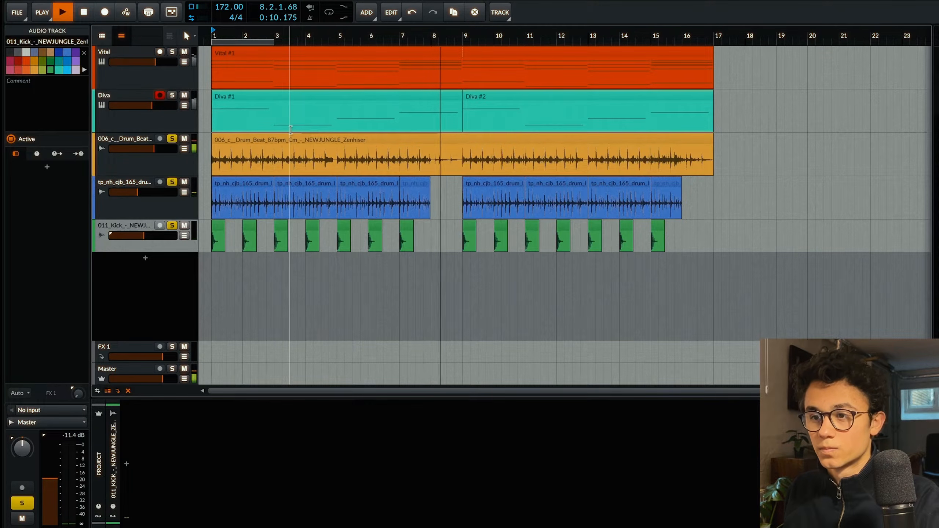
key("space")
Group the drum beat, drum loop and kick tracks into a group track named Drums.
left_click(127, 163)
left_click(129, 227, "shift")
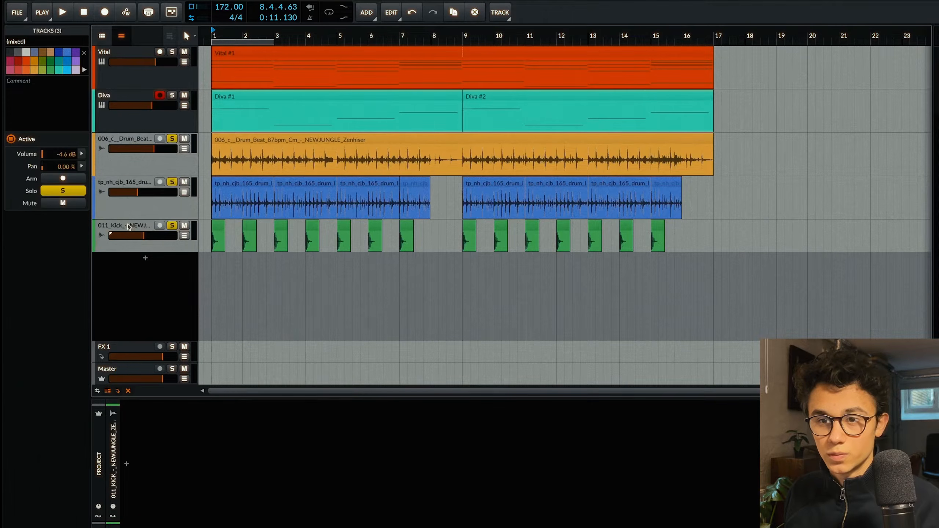
key("ctrl+g")
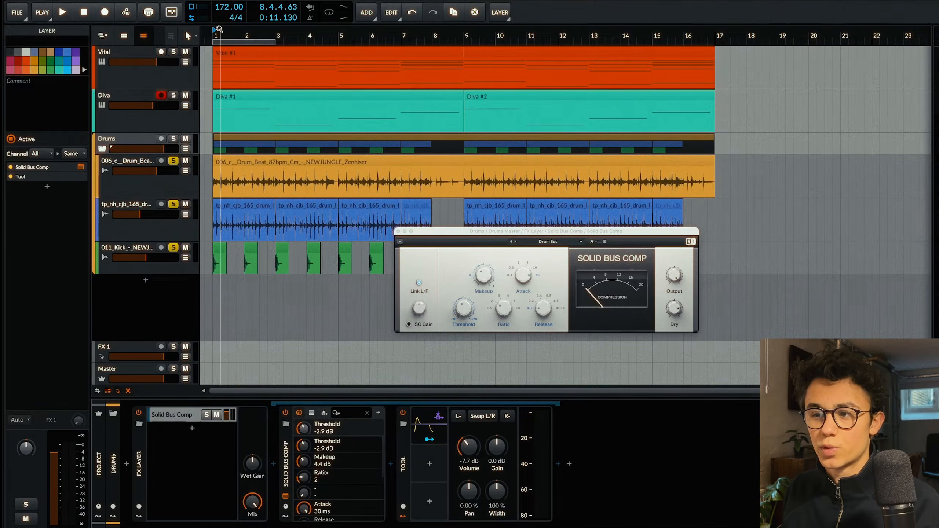
Play the Drums group through its effects and adjust the sustain gain of the Transient Control.
key("space")
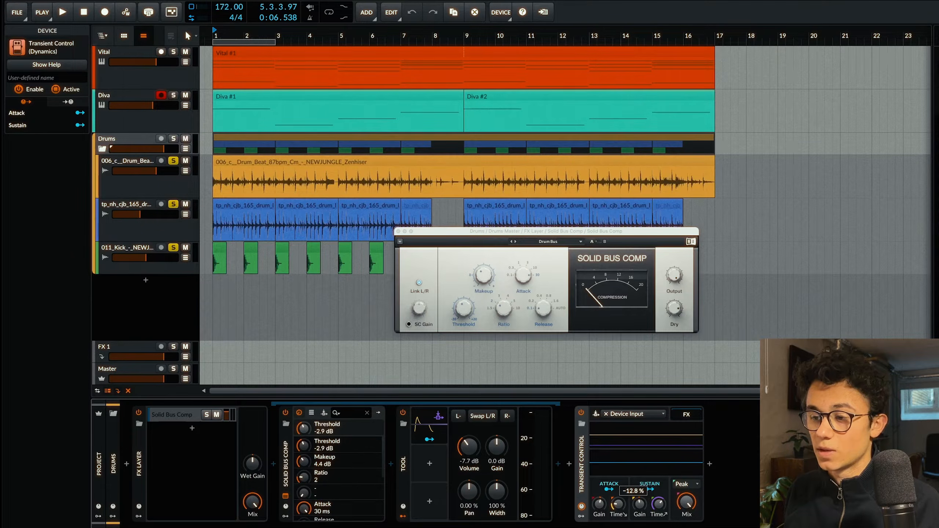
key("space")
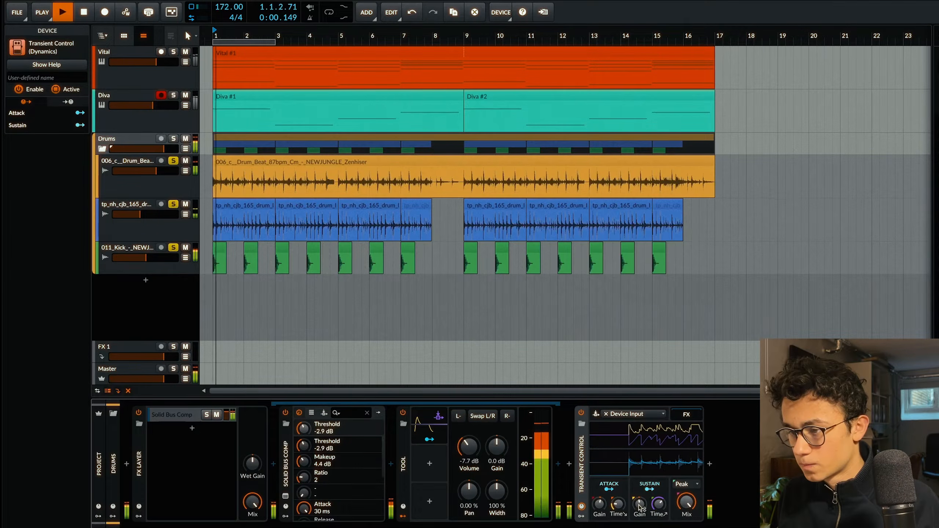
left_click_drag(640, 504, 640, 505)
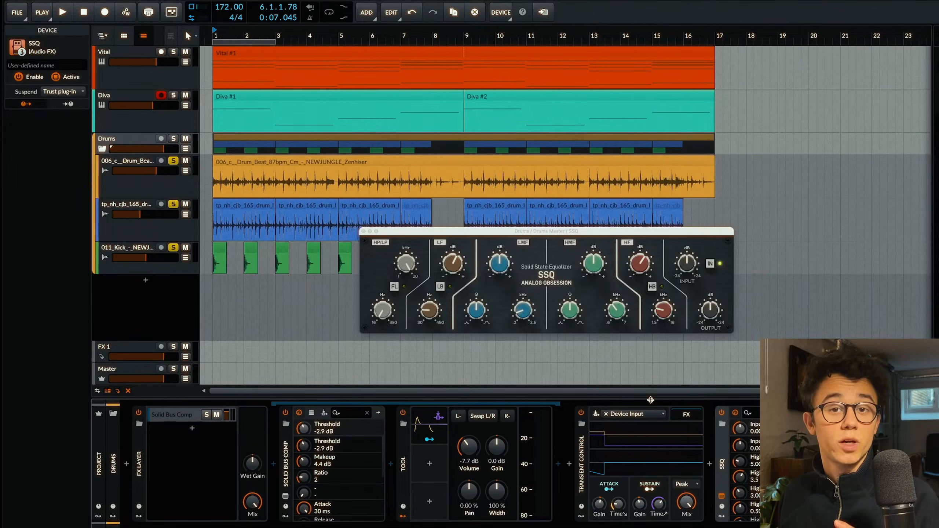
Check the high and low band gains in the SSQ equalizer, audition the drums through it, and close its window.
left_click(643, 264)
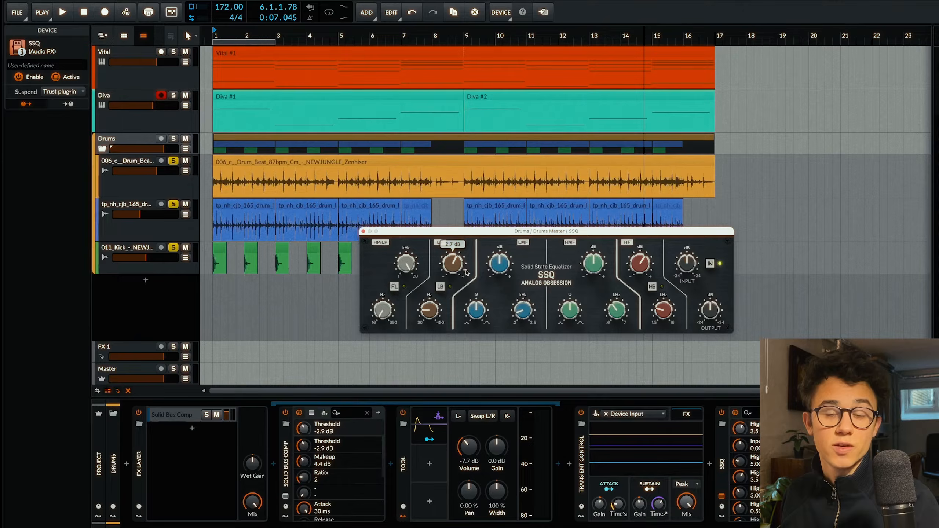
key("space")
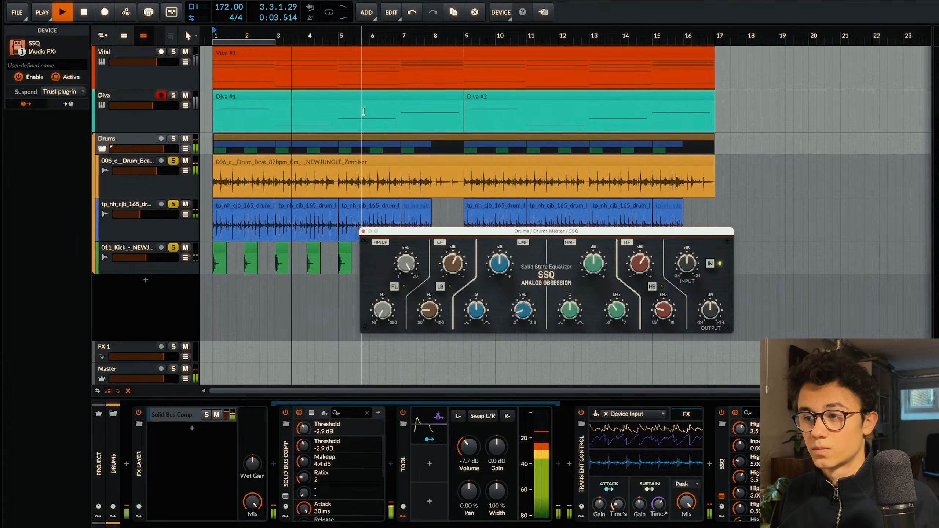
key("space")
left_click(363, 231)
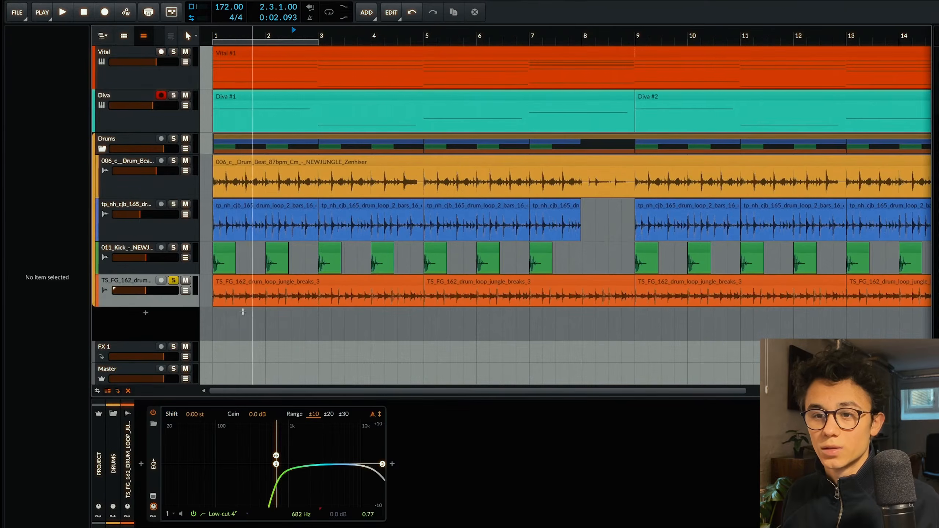
Play the soloed TS_FG_162 jungle breaks loop from bar 1 and check its level and low-cut EQ.
left_click(217, 299)
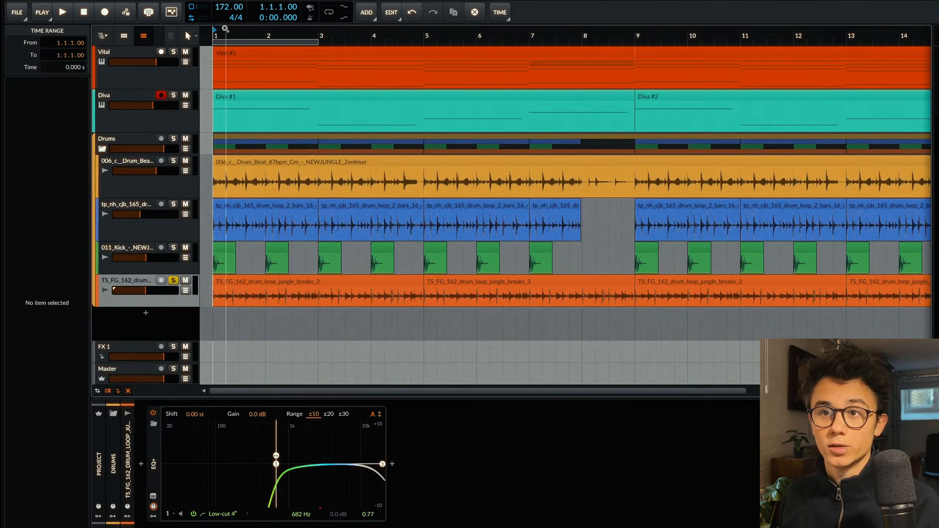
key("space")
scroll(265, 79, "down", 5)
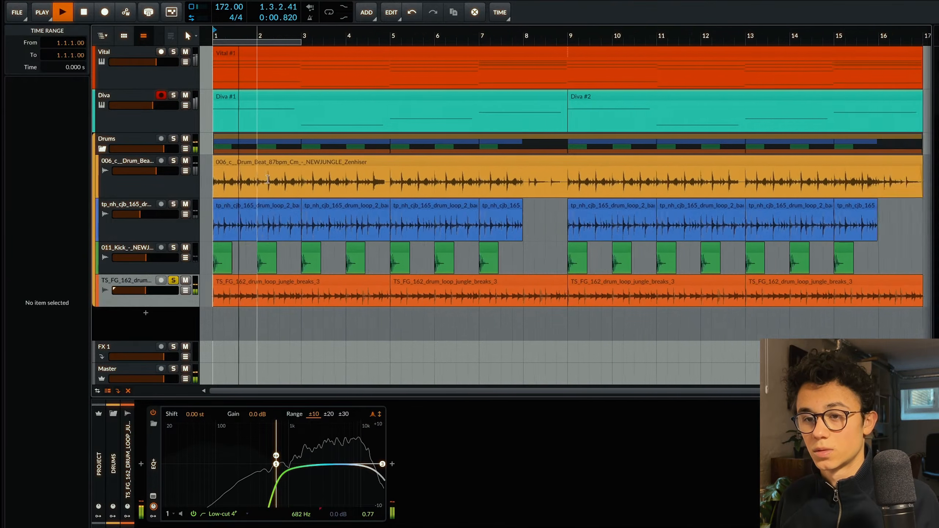
left_click_drag(147, 288, 147, 288)
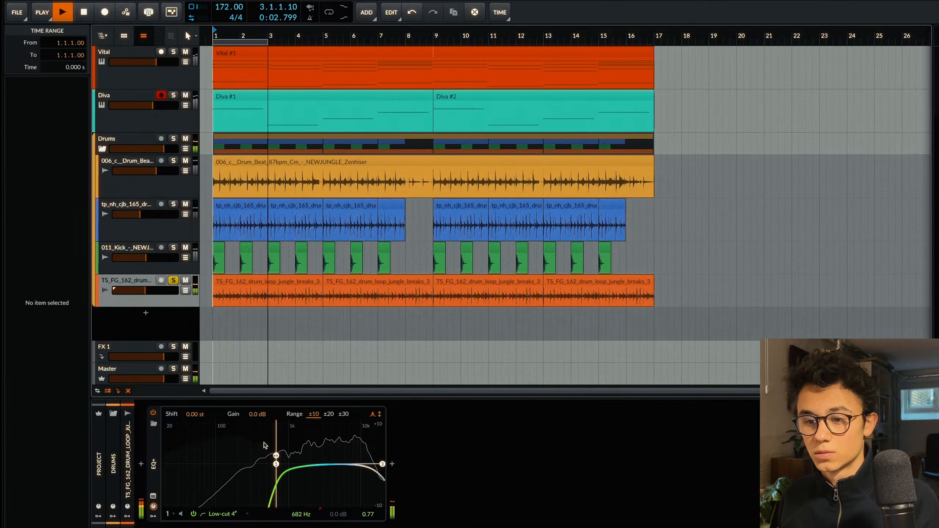
Set the jungle breaks loop's low-cut EQ to 729 Hz and audition the Drums group soloed.
left_click_drag(277, 464, 279, 466)
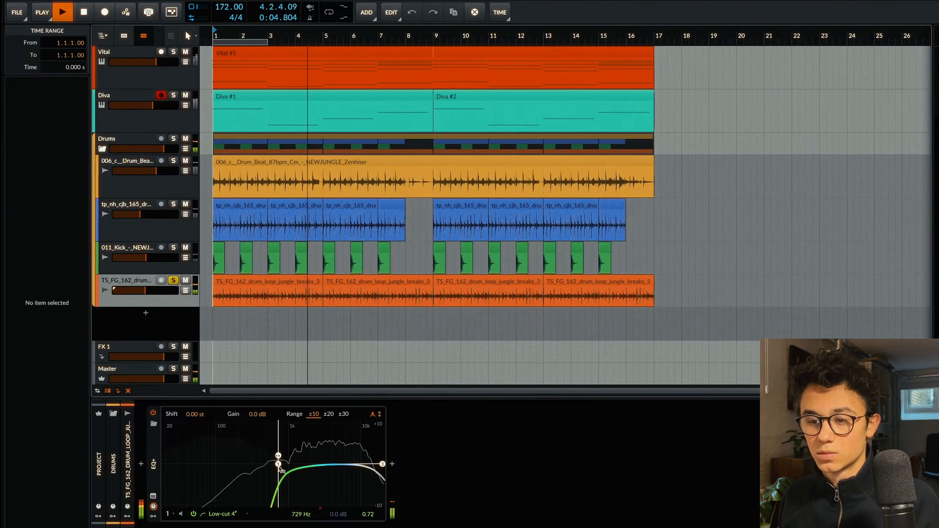
key("space")
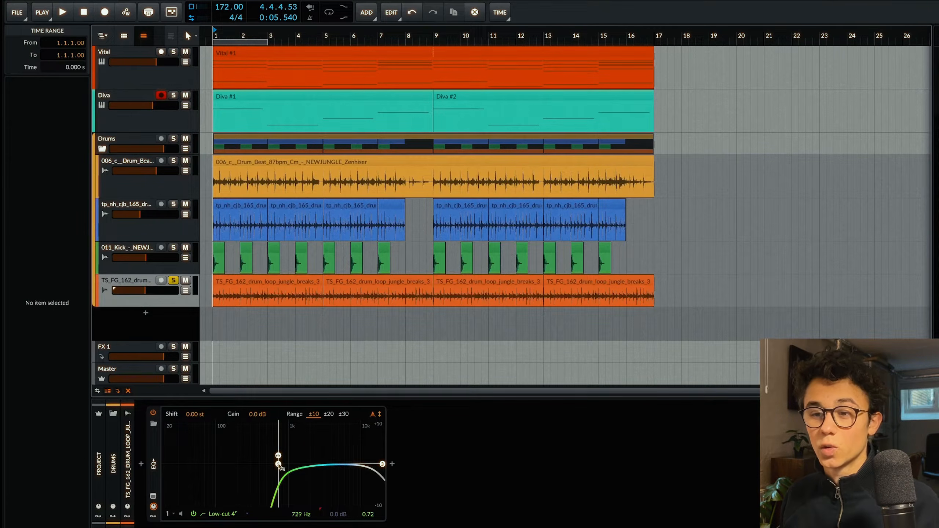
key("space")
left_click(173, 138)
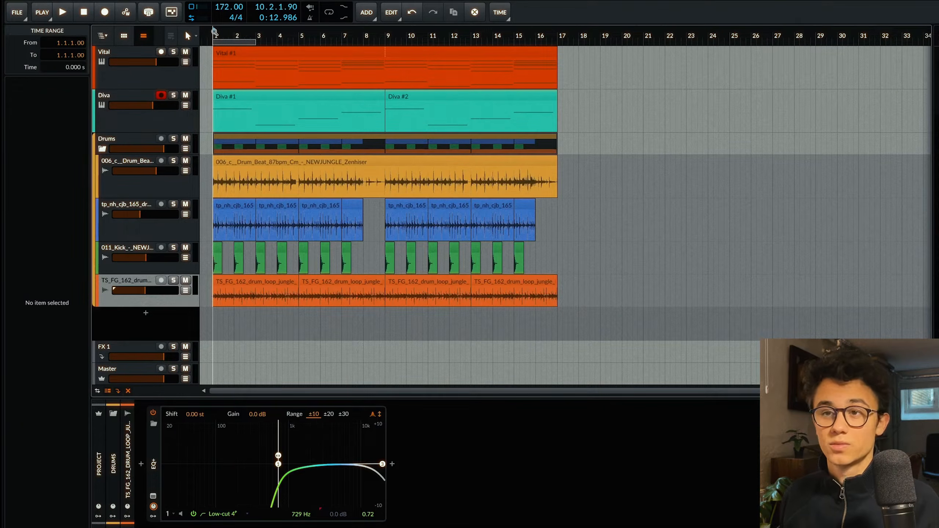
key("space")
mouse_move(167, 63)
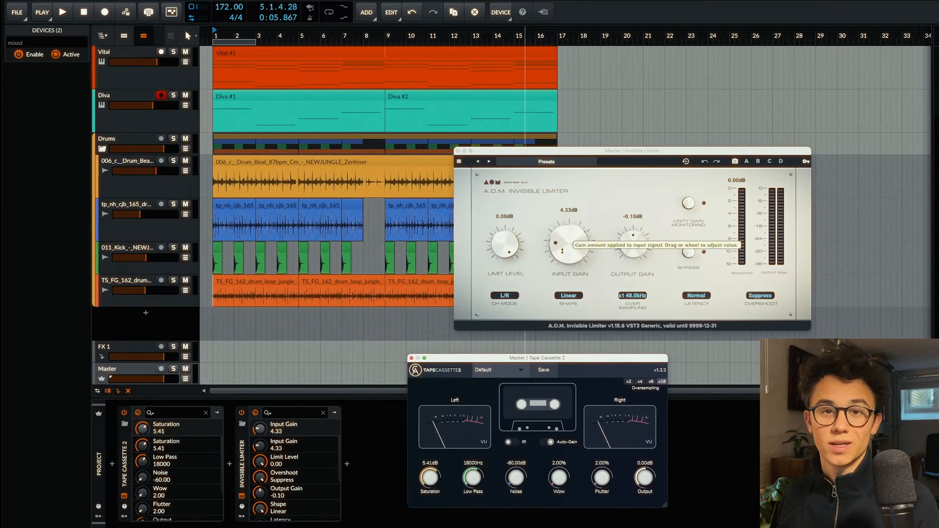
Play the track through the master chain, lower Tape Cassette 2's low pass to about 17223 Hz, and fine-tune it while comparing with the device bypassed.
key("space")
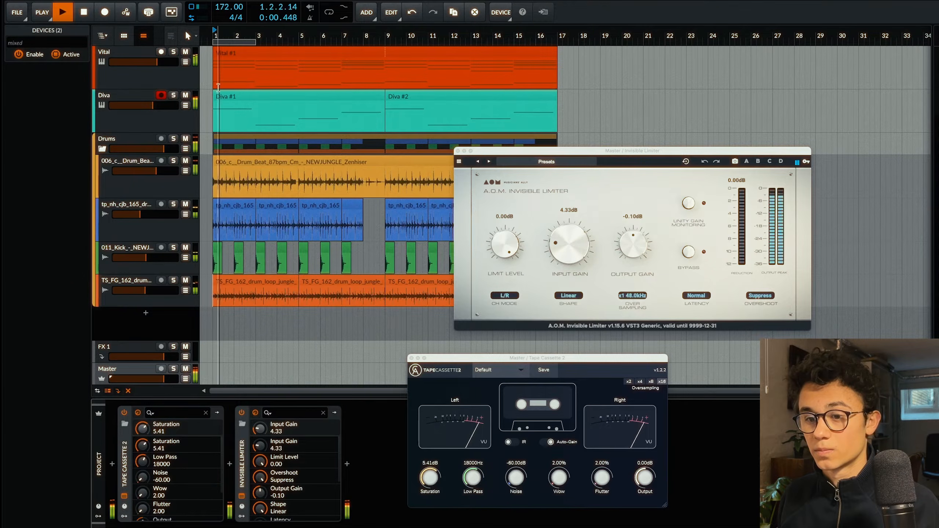
left_click_drag(472, 478, 469, 483)
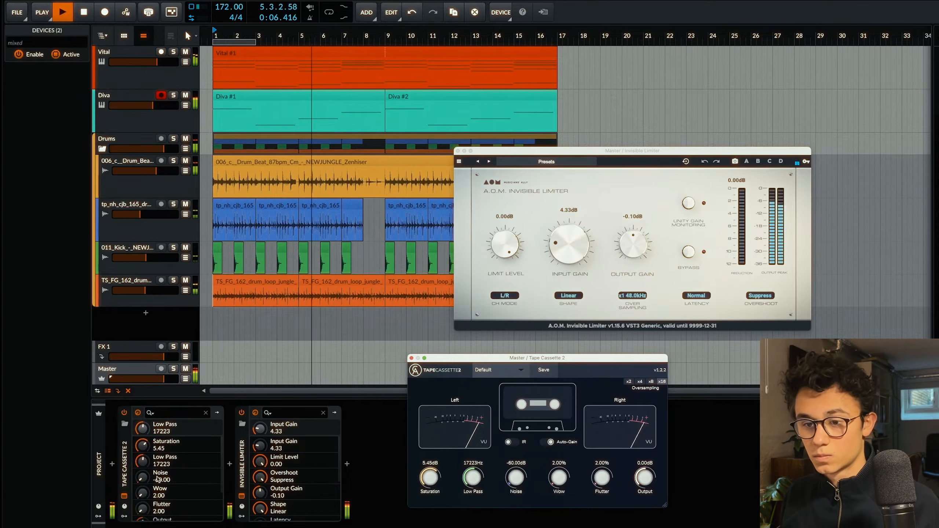
left_click(125, 413)
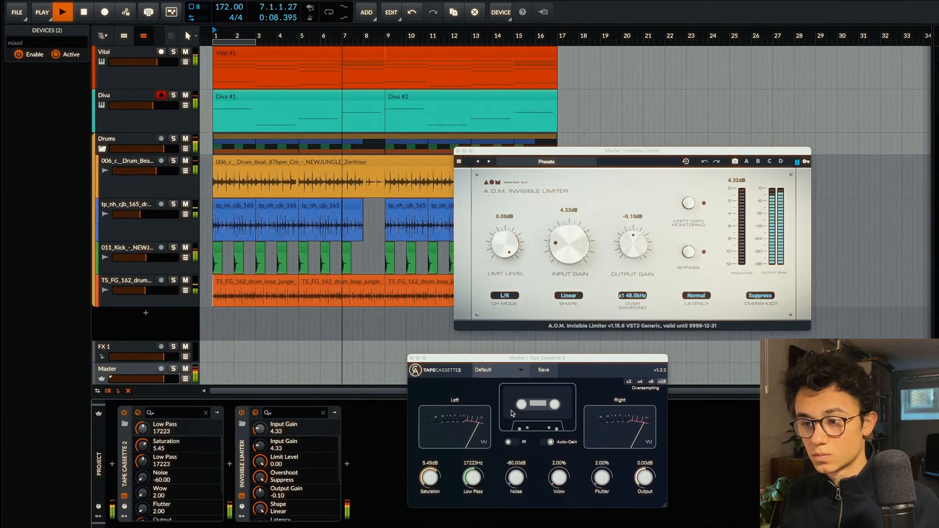
left_click_drag(479, 479, 480, 476)
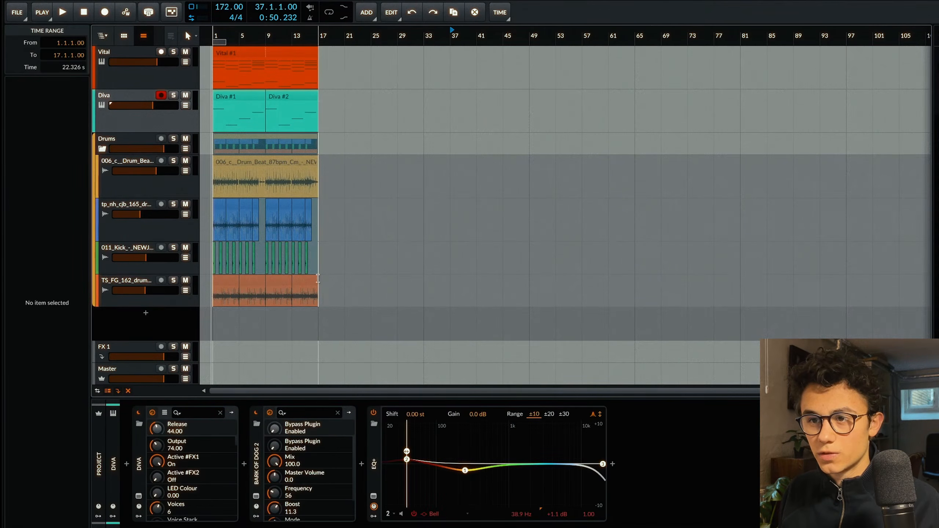
Duplicate the drum, Vital and Diva clips of bars 1 to 17 directly after themselves, extending the arrangement to bar 33.
key("ctrl+d")
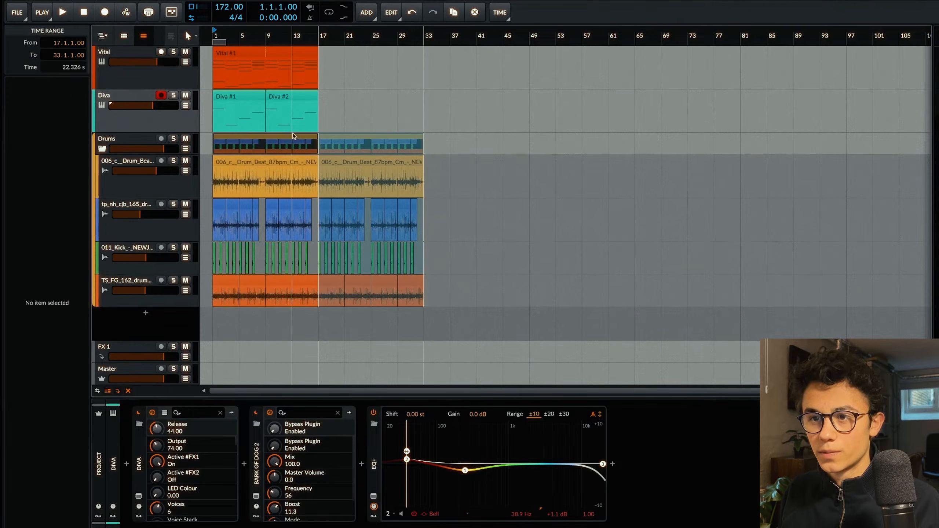
left_click_drag(203, 74, 314, 111)
key("ctrl+d")
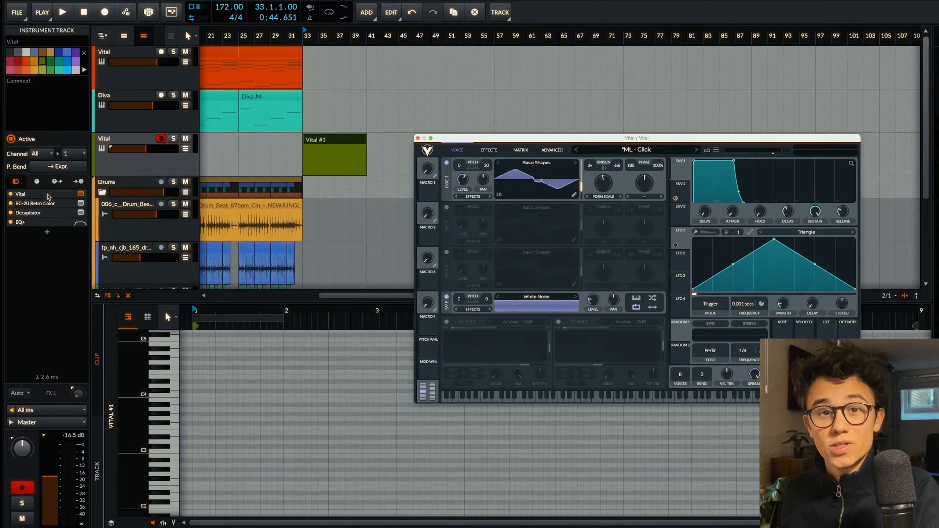
Compare the *ML - Click Vital sound with RC-20 Retro Color, Decapitator and EQ+ bypassed and active, and inspect the effect windows.
left_click(11, 204)
left_click(17, 222)
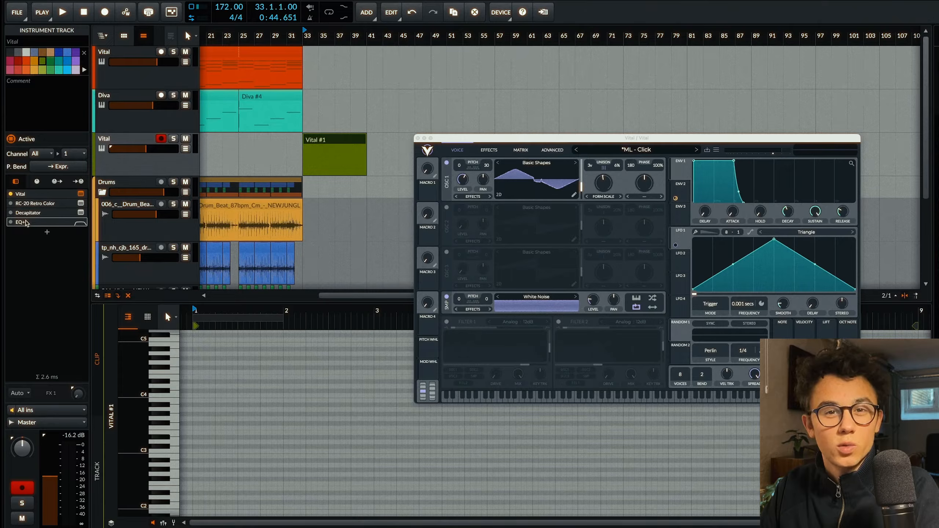
left_click(81, 203)
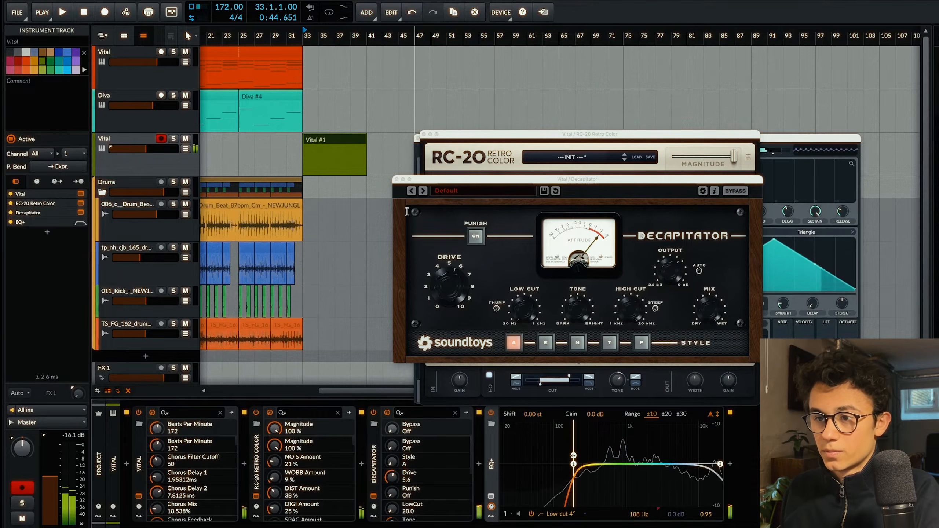
left_click(397, 180)
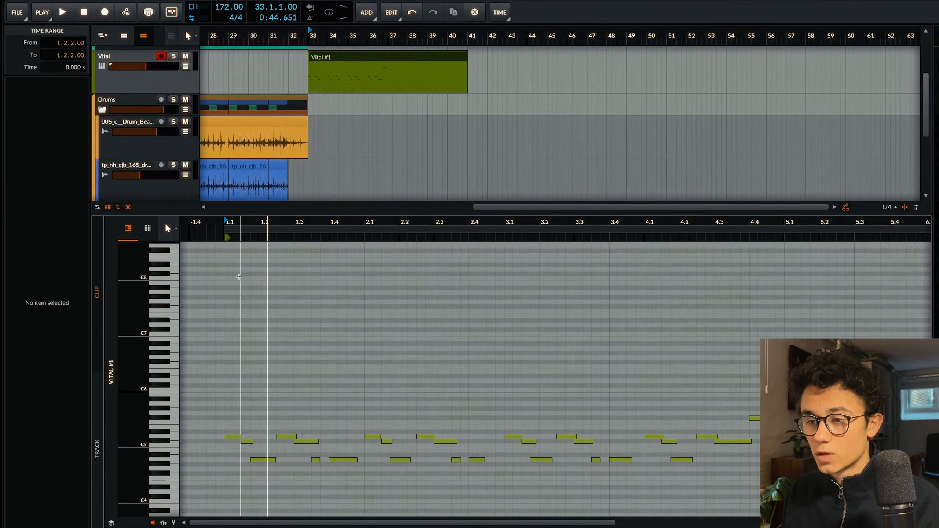
Play the melody in the green Vital #1 clip from its start.
scroll(253, 282, "left", 3)
left_click(447, 309)
key("space")
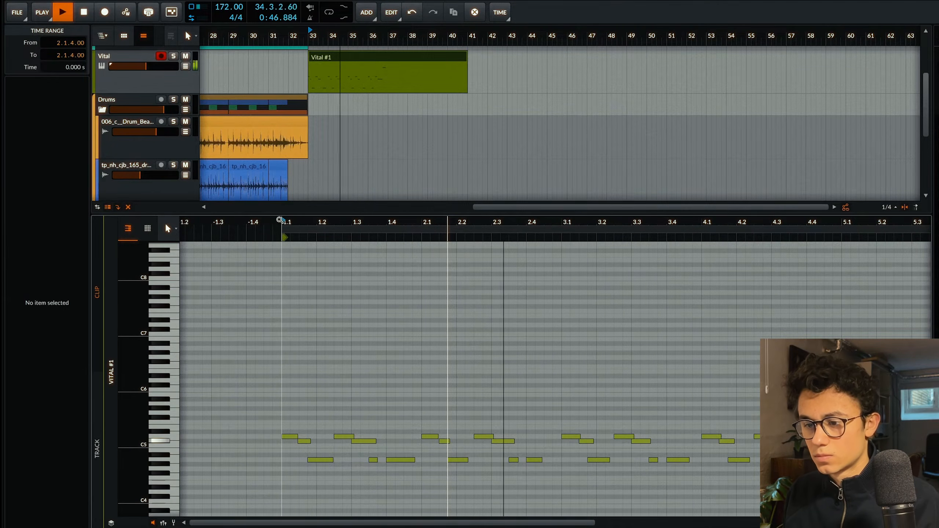
Duplicate the notes of the Vital #1 melody's first eight bars into bars 9 to 17 of the clip.
scroll(370, 248, "down", 2)
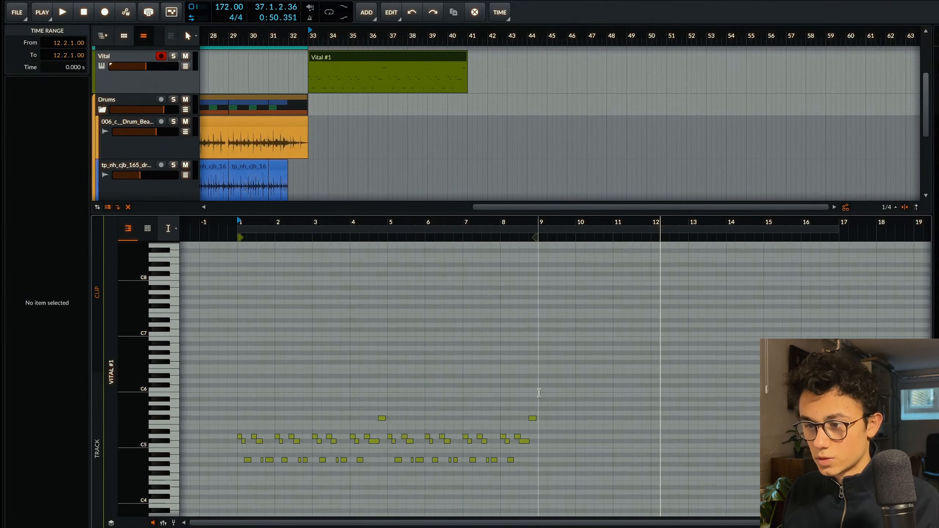
left_click_drag(538, 393, 238, 384)
key("ctrl+d")
Select all the copied melody notes in bars 9 to 17 and transpose them upward.
left_click(645, 351)
key("1")
left_click_drag(857, 373, 541, 458)
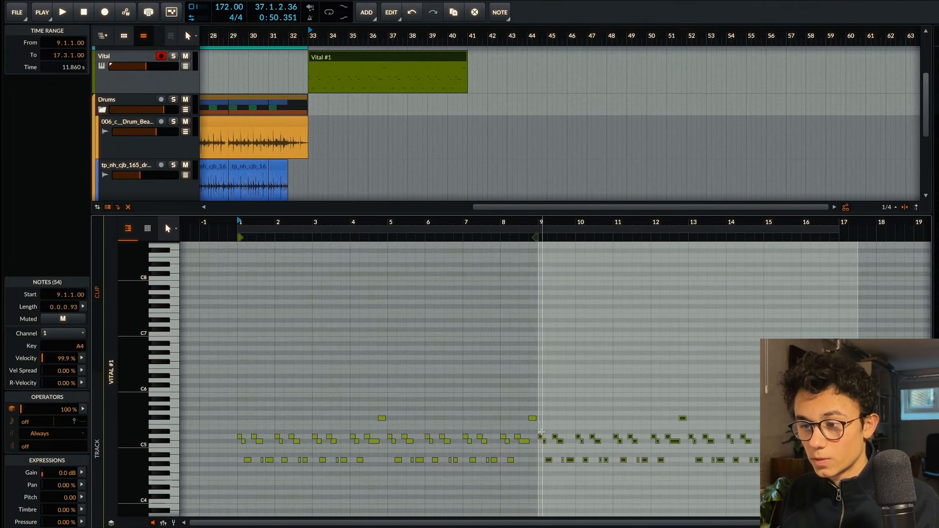
key("Up")
key("Up")
key("Up")
key("Up")
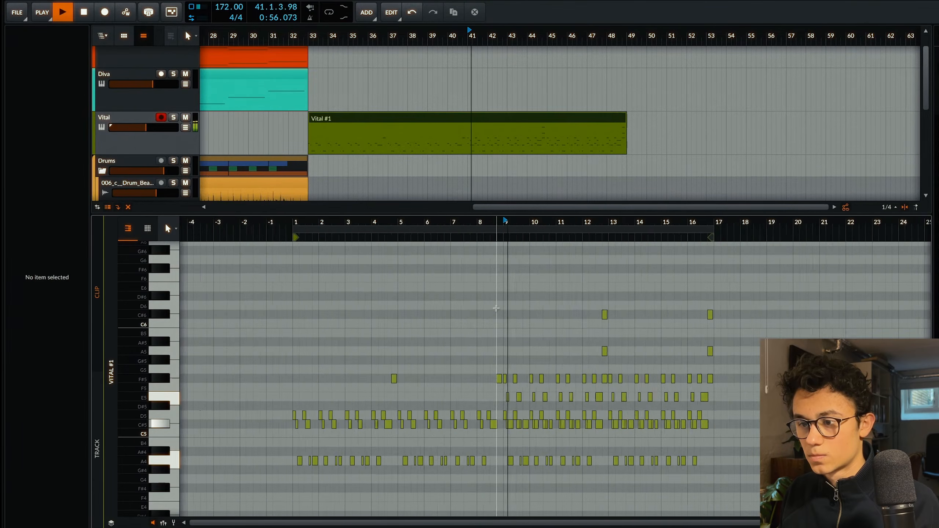
Audition the extended melody with the full arrangement from bar 17 and raise the green Vital track's volume.
scroll(496, 308, "up", 2)
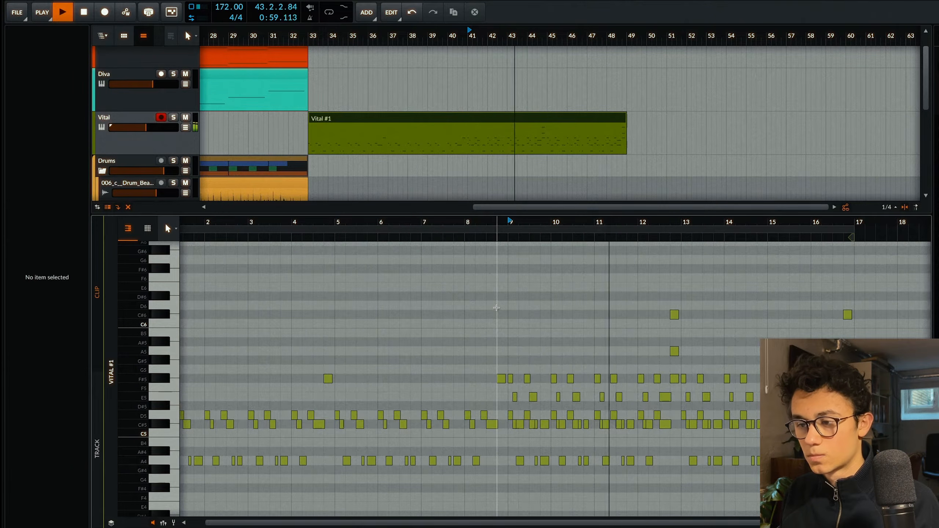
left_click(498, 307)
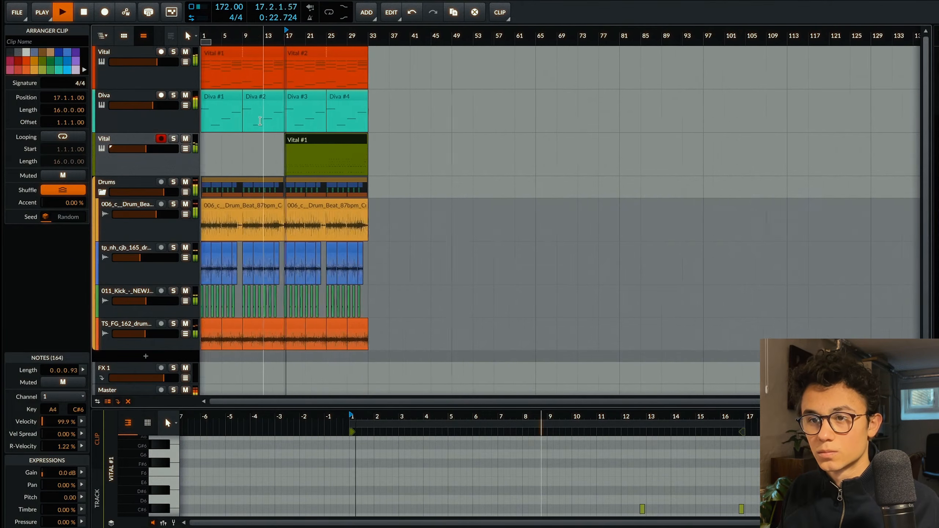
scroll(260, 121, "up", 2)
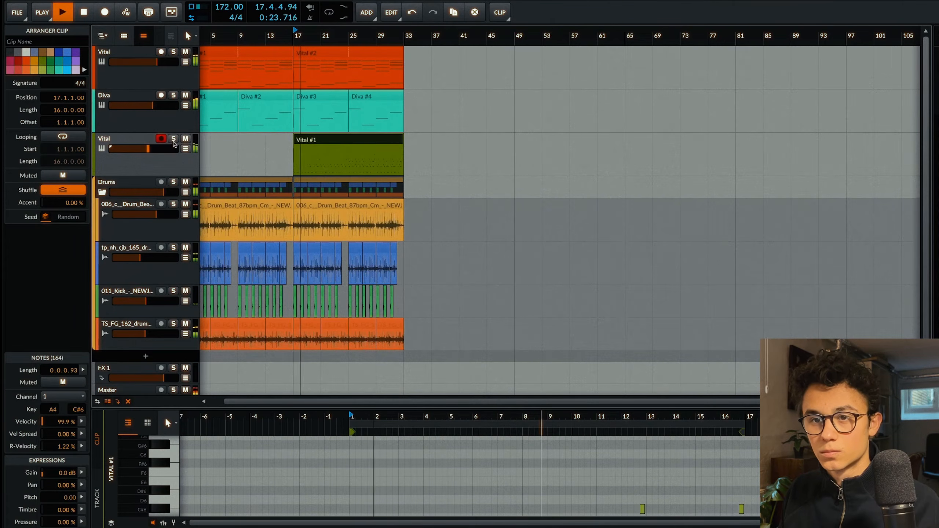
mouse_move(158, 155)
left_mouse_down()
mouse_move(151, 148)
mouse_move(162, 149)
left_mouse_up()
scroll(248, 128, "up", 2)
key("XF86AudioRaiseVolume")
Add ValhallaVintageVerb to the end of the green Vital track's device chain.
left_click(137, 162)
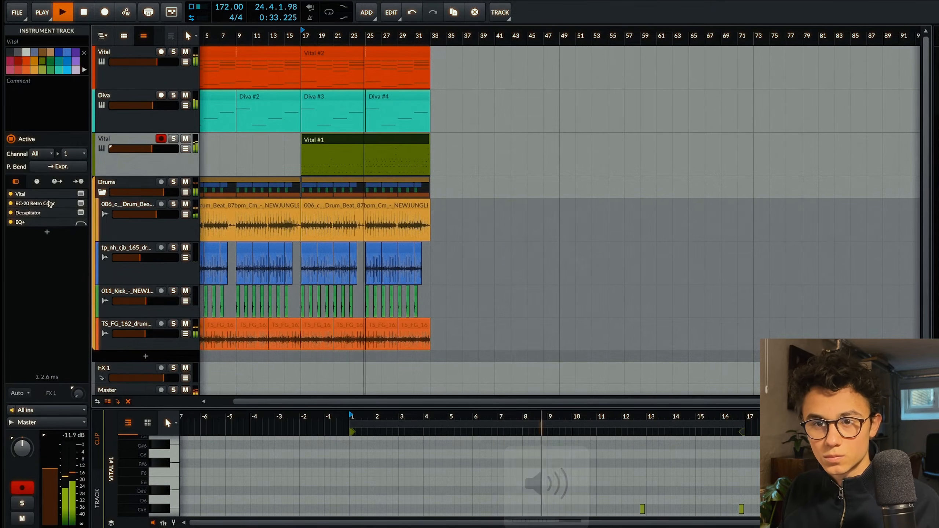
left_click(48, 233)
type("VALHA")
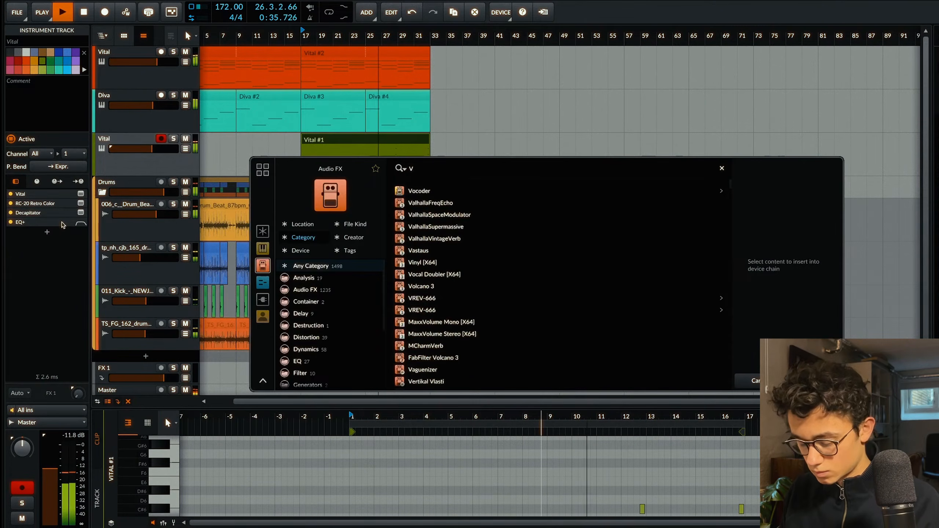
key("Down")
key("Down")
key("Down")
key("Return")
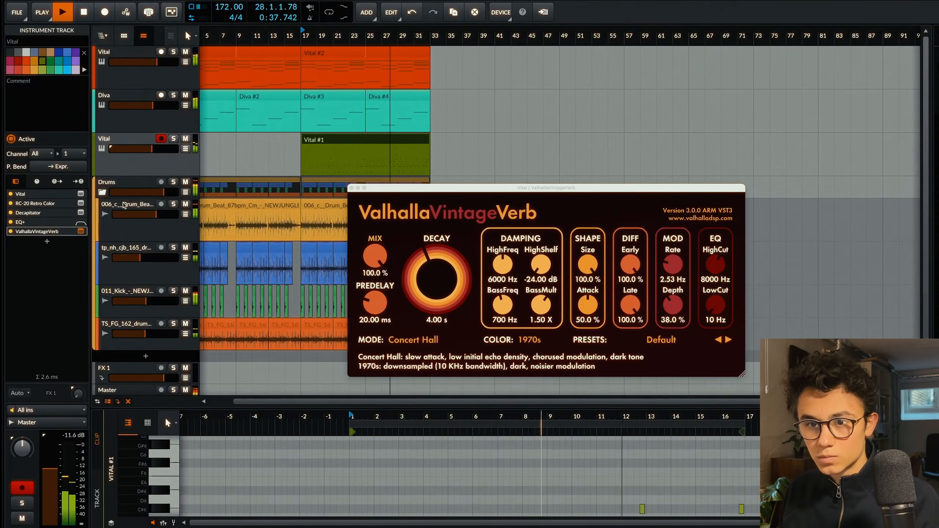
Reduce the predelay, decay and mix of ValhallaVintageVerb and move the reverb ahead of EQ+ in the chain.
left_click_drag(376, 291, 361, 334)
left_click_drag(433, 278, 432, 294)
left_click_drag(381, 260, 381, 266)
left_click_drag(41, 231, 42, 219)
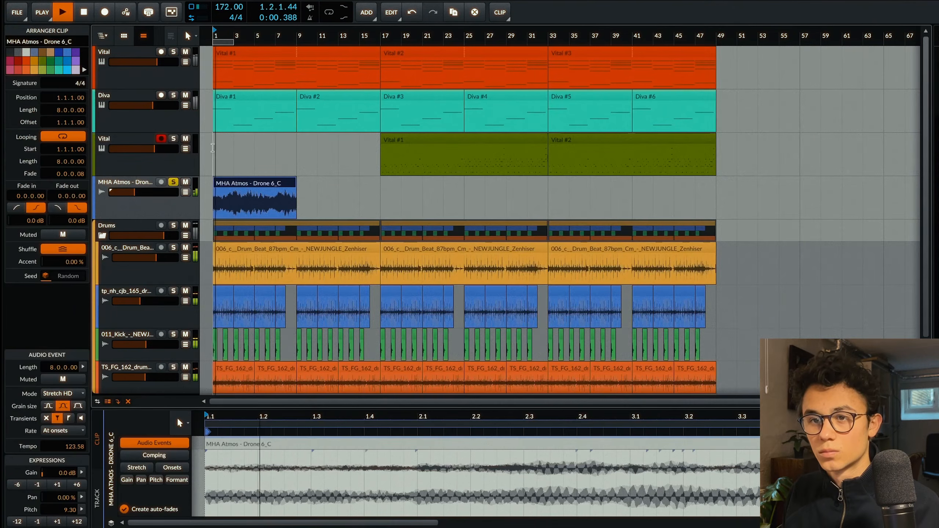
Play the soloed MHA Atmos - Drone 6_C clip from bar 1.
scroll(213, 153, "up", 5)
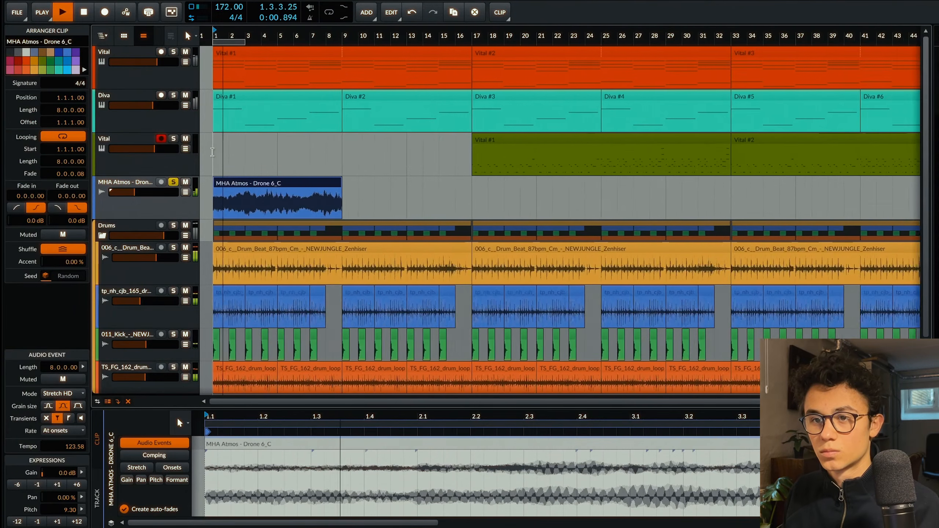
scroll(213, 153, "up", 5)
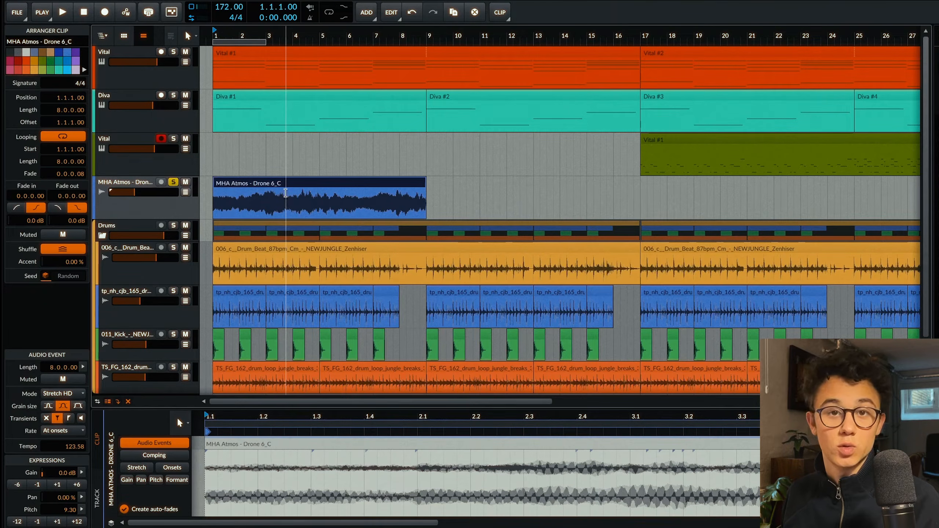
key("space")
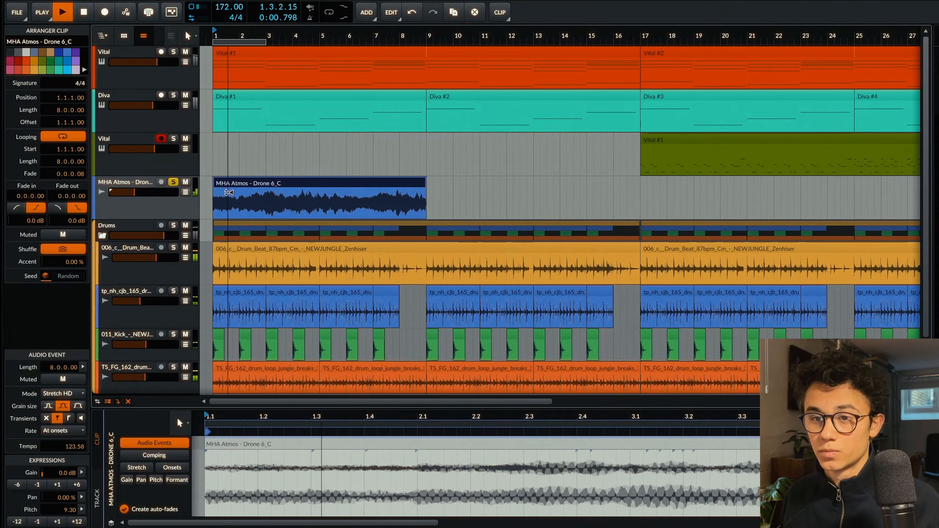
Unsolo the MHA Atmos drone track and lower its volume slightly.
scroll(357, 226, "down", 4)
left_click(174, 182)
left_click_drag(153, 193, 152, 193)
Duplicate the eight-bar drone clip five times so it fills the arrangement up to bar 49.
key("ctrl+d")
key("ctrl+d")
key("ctrl+d")
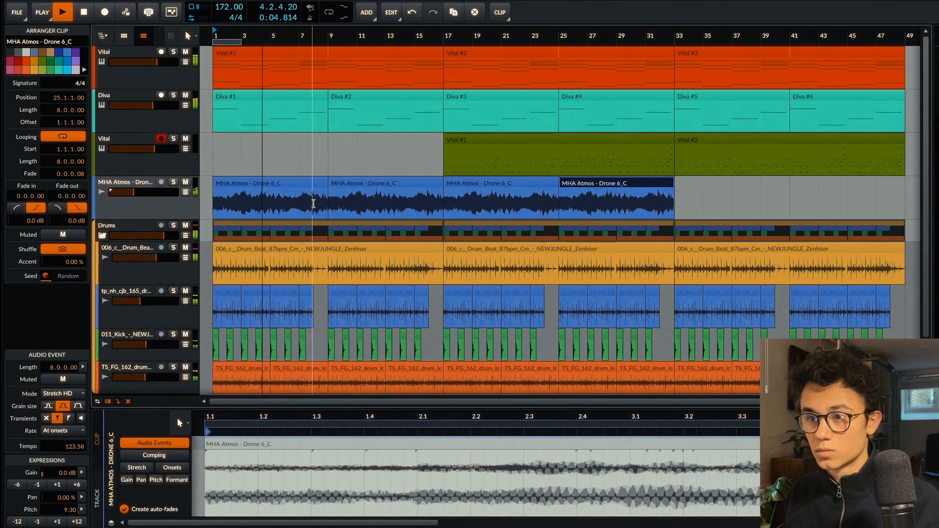
scroll(307, 206, "down", 3)
key("ctrl+d")
key("ctrl+d")
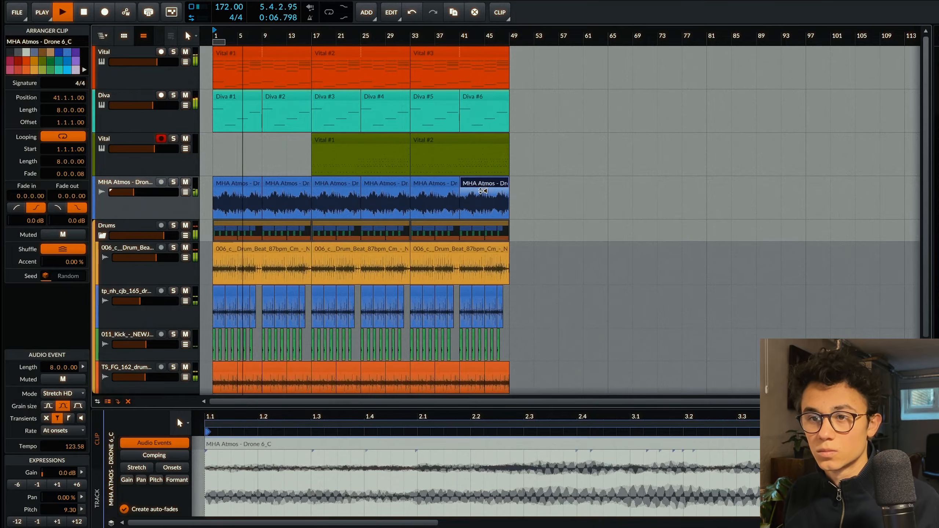
Restart playback from bar 1 and duplicate the MHA Atmos drone track with its clips.
left_click(136, 203)
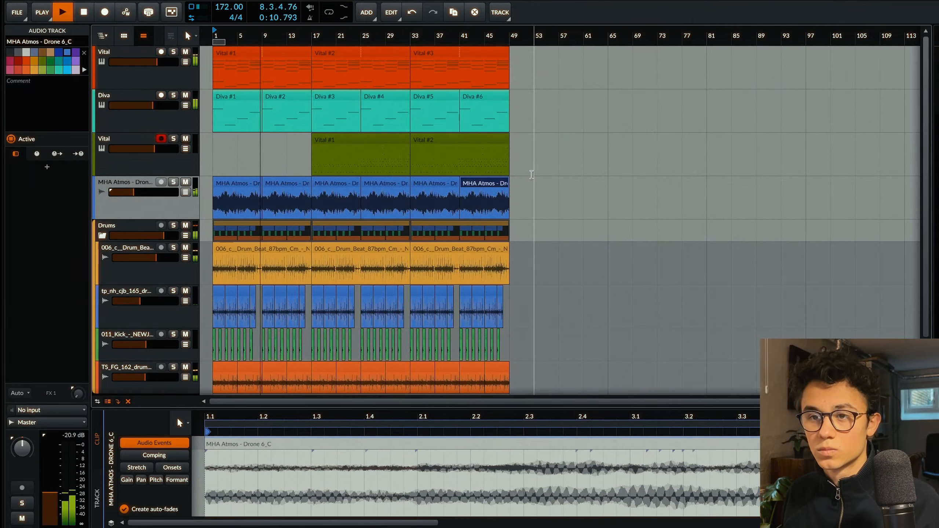
key("space")
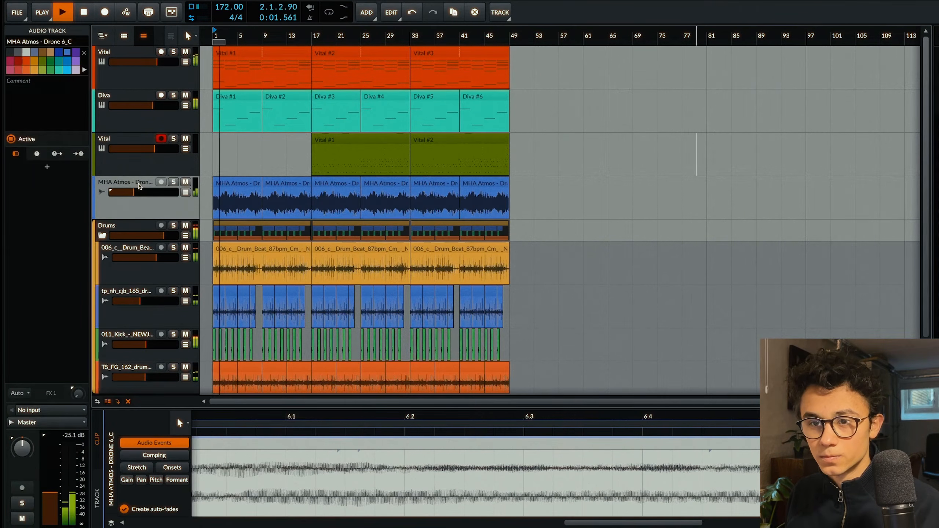
key("ctrl+d")
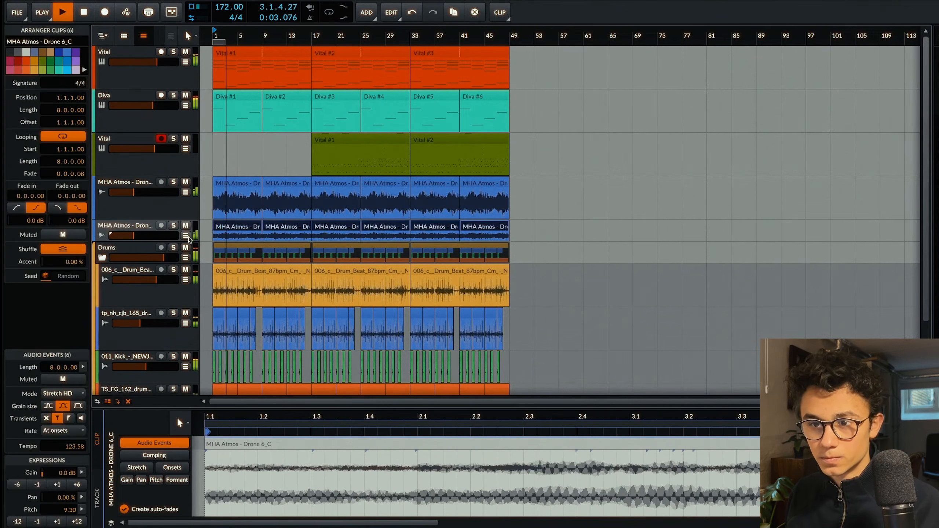
Raise the pitch of the duplicated drone clips by four semitones to 13.30 and lower the duplicate track's volume.
left_click(58, 520)
left_click(58, 520)
left_click(58, 521)
left_click(58, 520)
left_click_drag(140, 235, 133, 235)
left_click(440, 237)
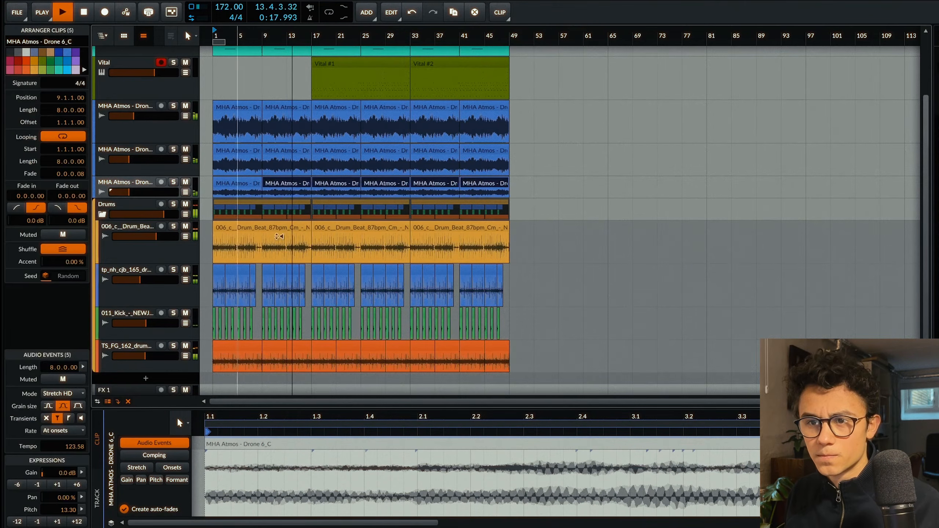
Select all six clips on the third drone track, raise their pitch to 14.30 and lower the track's volume.
left_click_drag(543, 183, 202, 196)
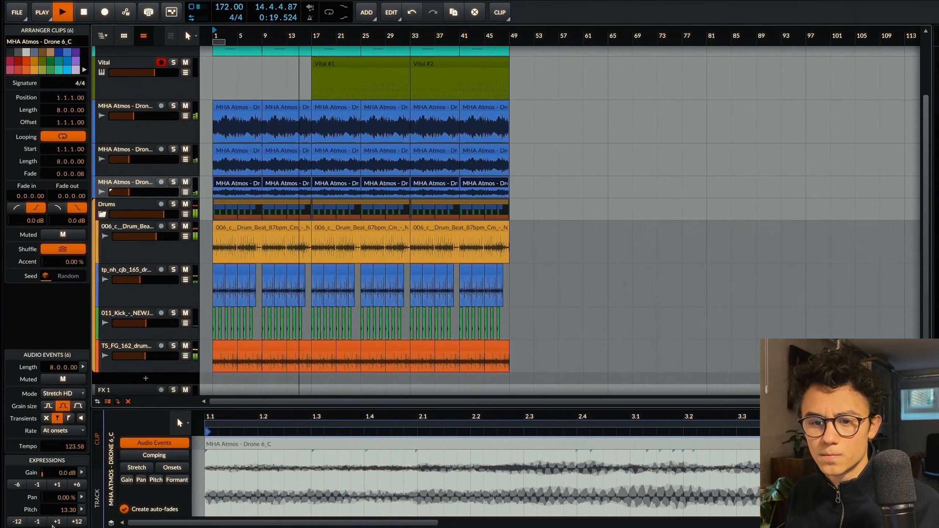
left_click_drag(128, 192, 124, 192)
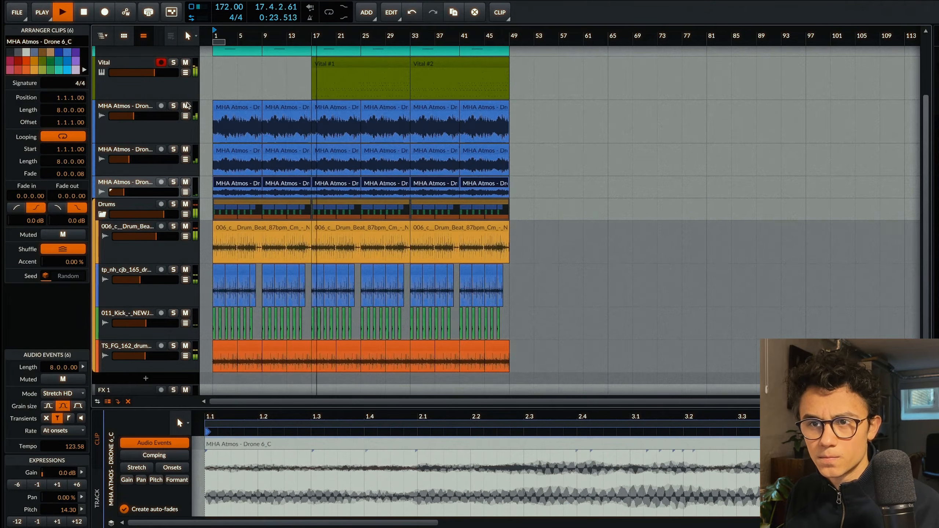
Solo the three MHA Atmos drone tracks, play them from bar 1, and add the Vital chord track to the solo to audition them together.
key("space")
left_click(174, 149)
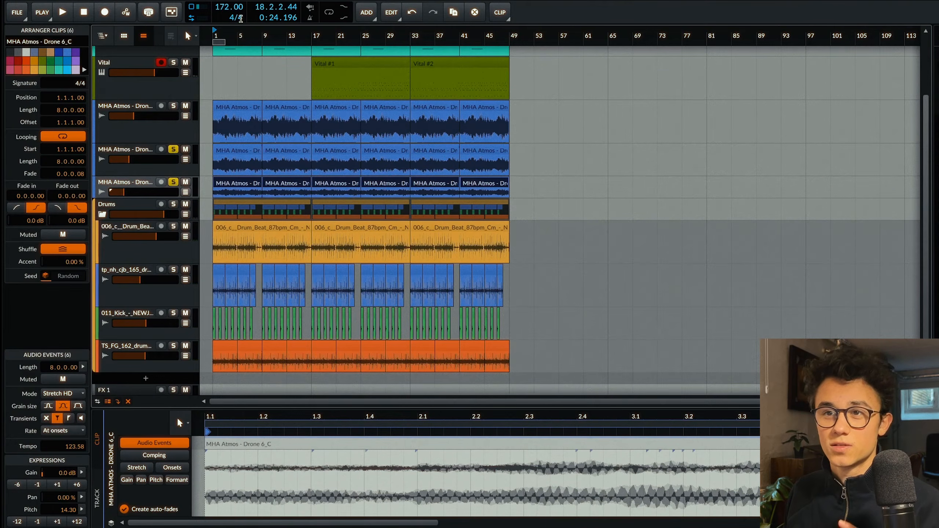
key("space")
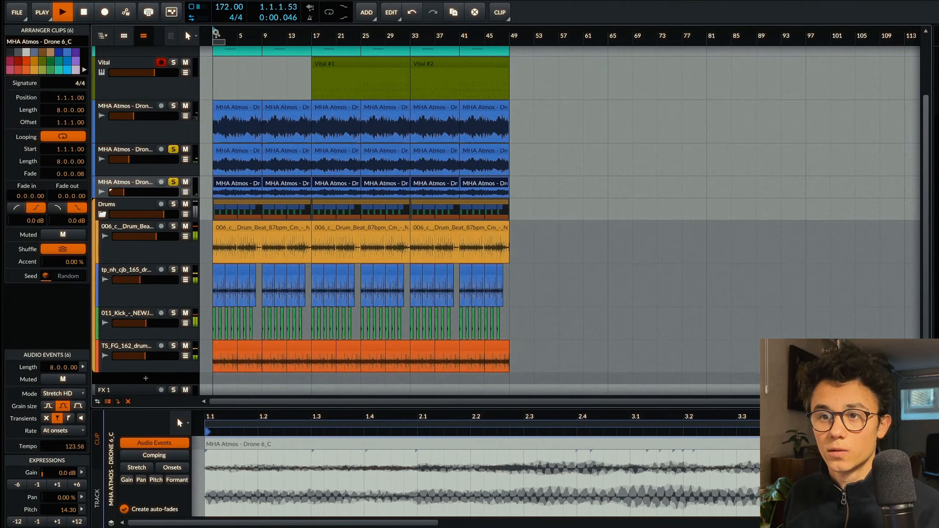
left_click(173, 106)
scroll(183, 111, "up", 3)
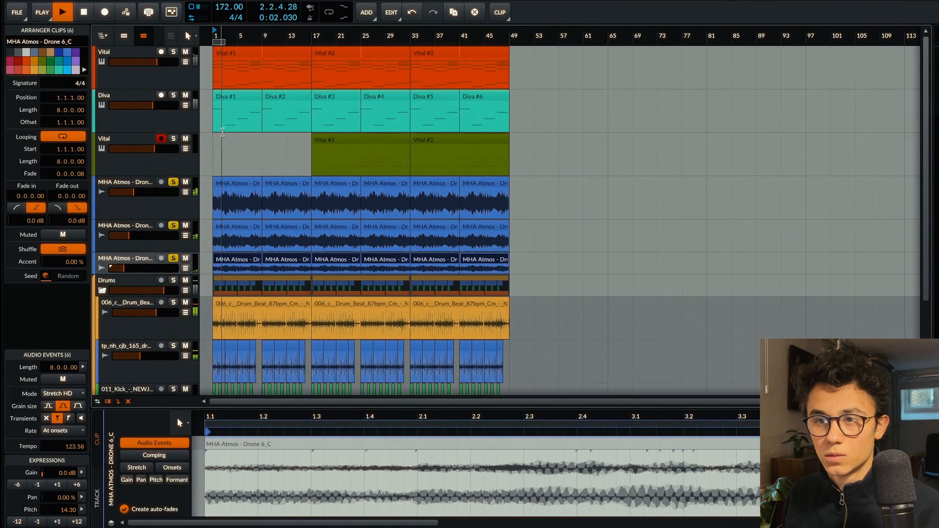
left_click(173, 52)
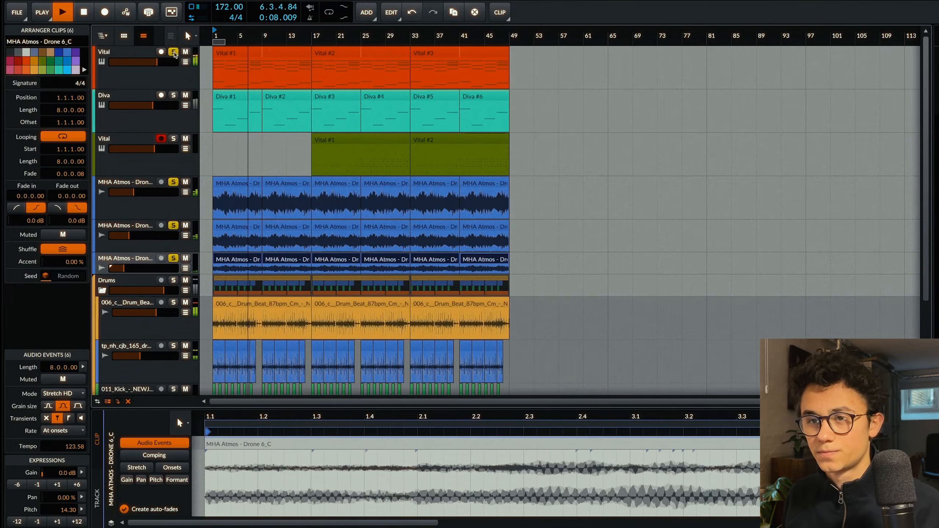
key("space")
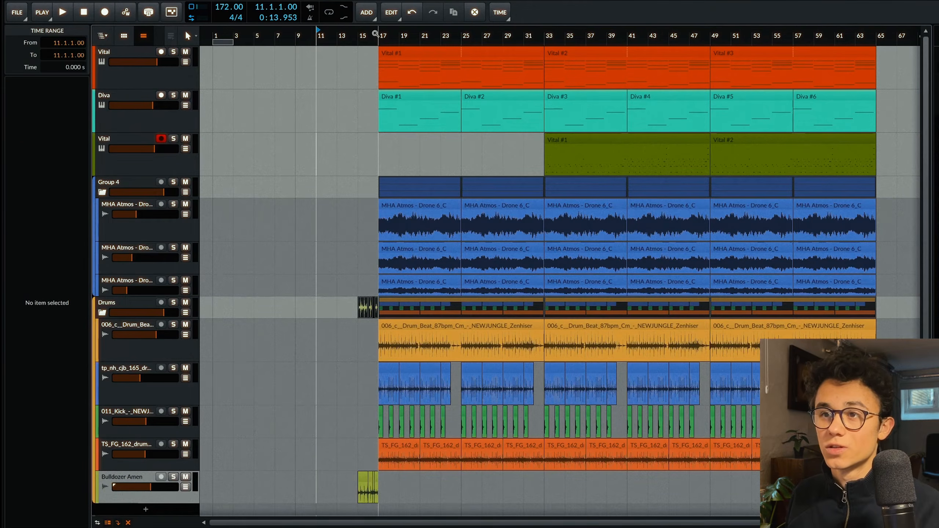
Set the playback start to bar 17 and examine the Bulldozer Amen fill leading into it.
left_click(374, 34)
scroll(367, 332, "up", 5)
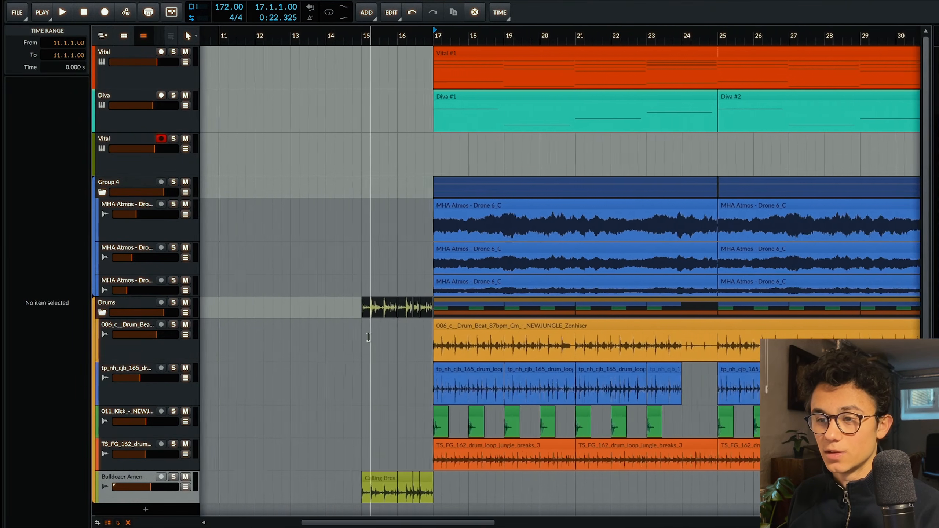
scroll(369, 337, "up", 3)
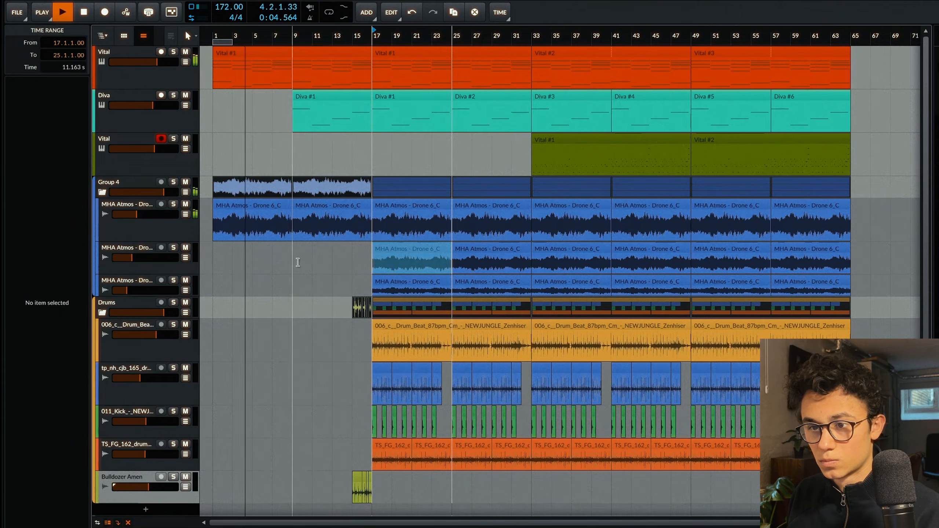
Paste the copied eight-bar drone clip at bar 9 on the second MHA Atmos drone track.
left_click(298, 262)
key("ctrl+v")
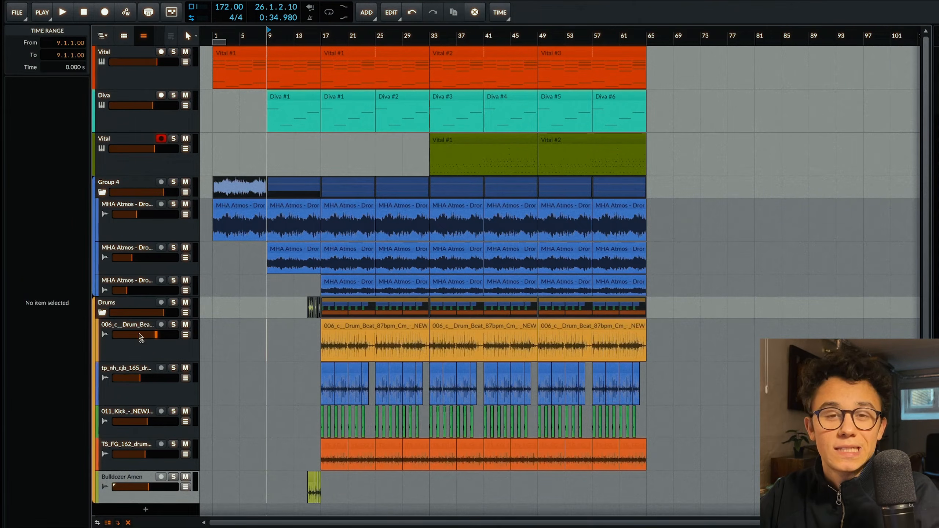